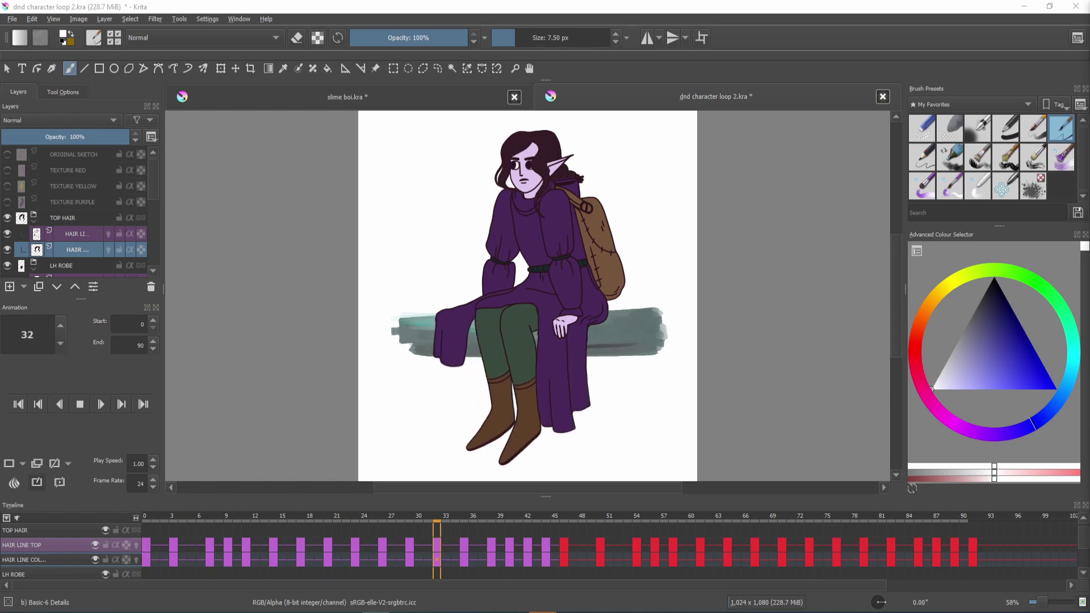
Step: Stop the animation preview and open File > Render Animation
{"action": "left_click", "coordinate": [80, 404]}
{"action": "left_click", "coordinate": [12, 19]}
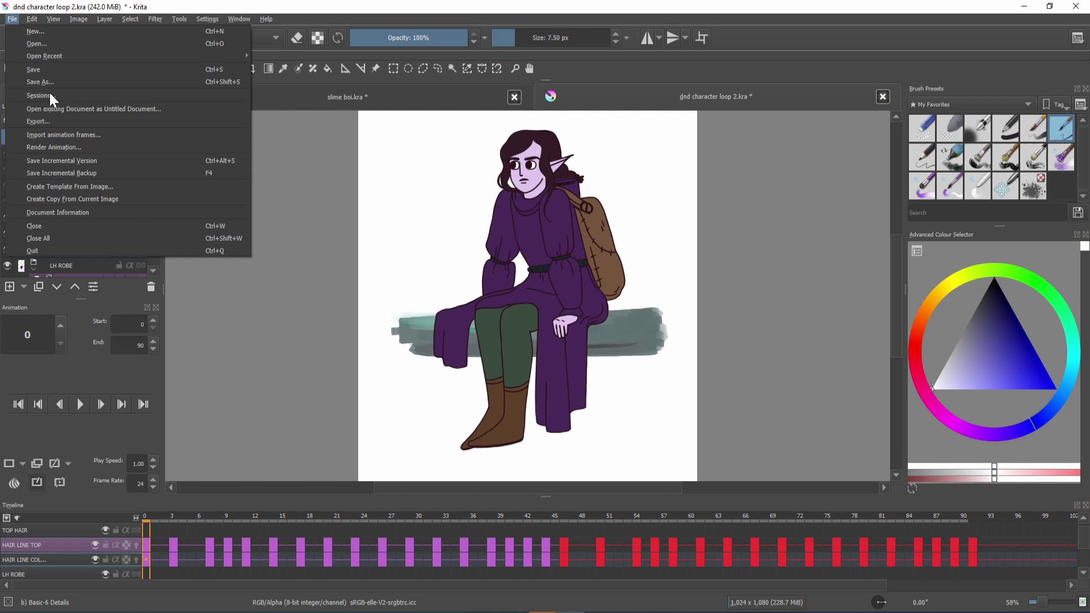
{"action": "left_click", "coordinate": [83, 148]}
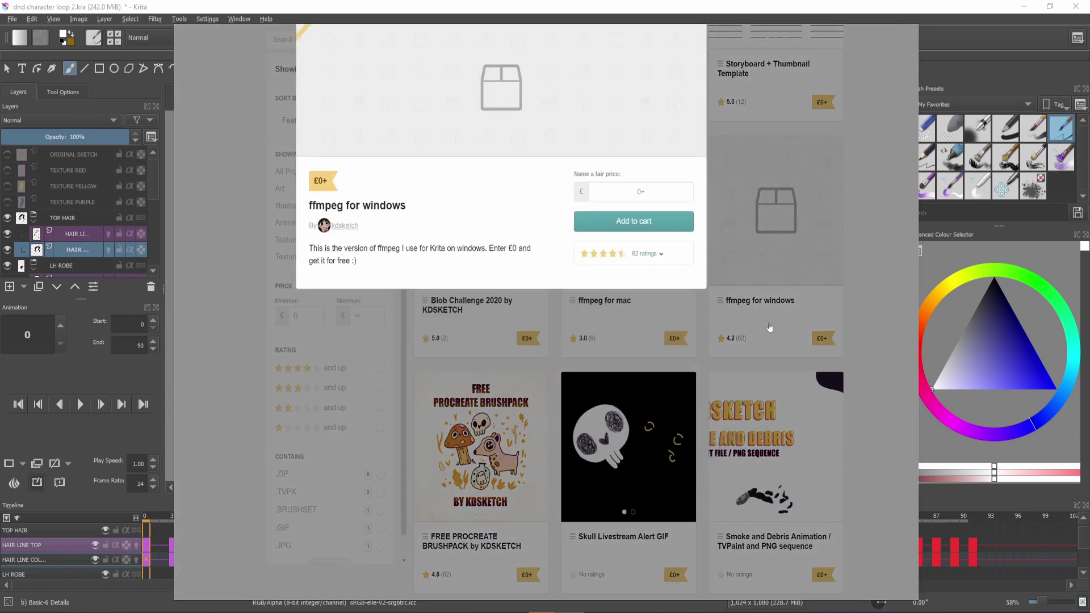
Step: Enter a £0 fair price for the ffmpeg for windows download on Gumroad
{"action": "left_click", "coordinate": [646, 194]}
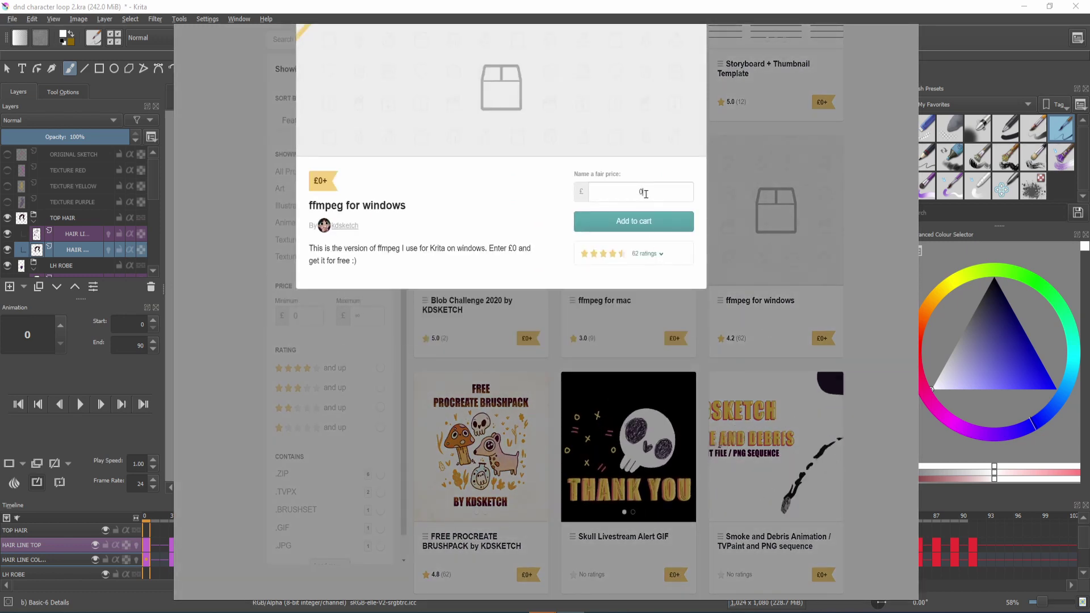
{"action": "type", "text": "0"}
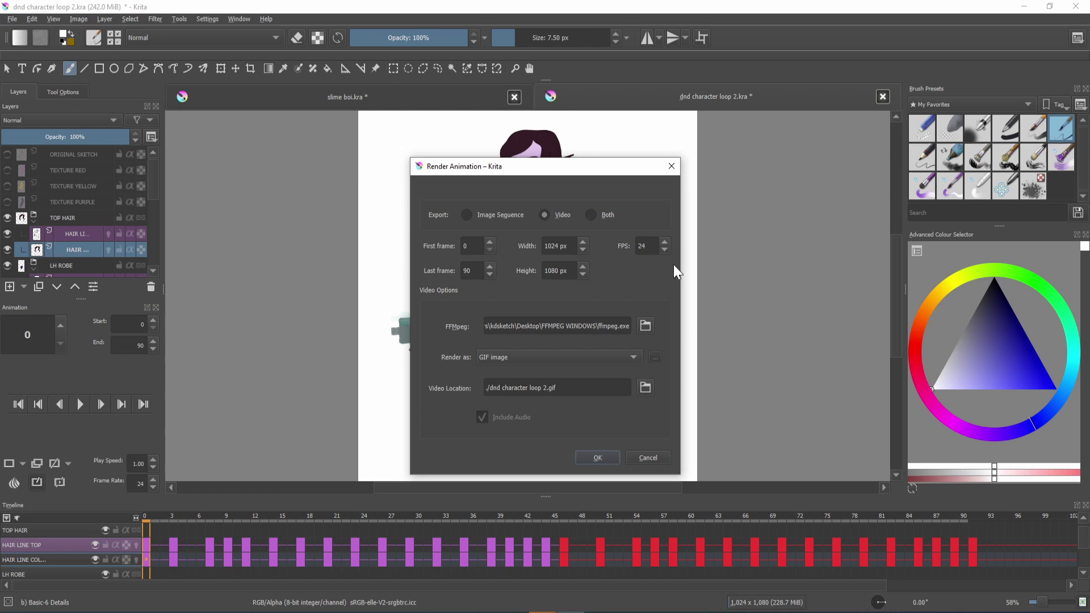
Step: Set Krita's FFmpeg path to ffmpeg.exe in the Desktop FFMPEG WINDOWS folder
{"action": "left_click", "coordinate": [646, 327]}
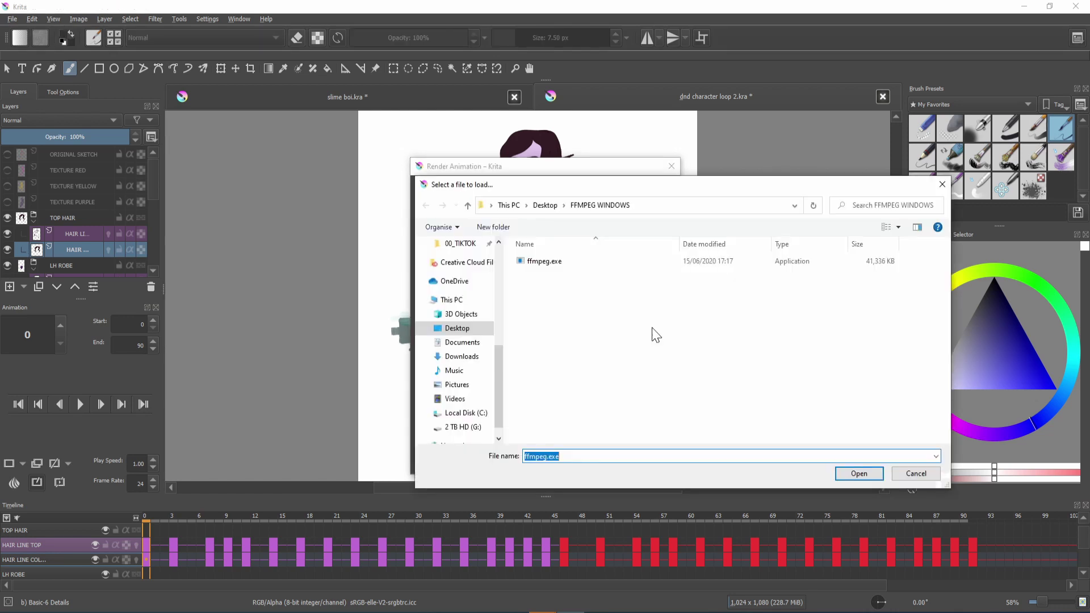
{"action": "left_click", "coordinate": [556, 265]}
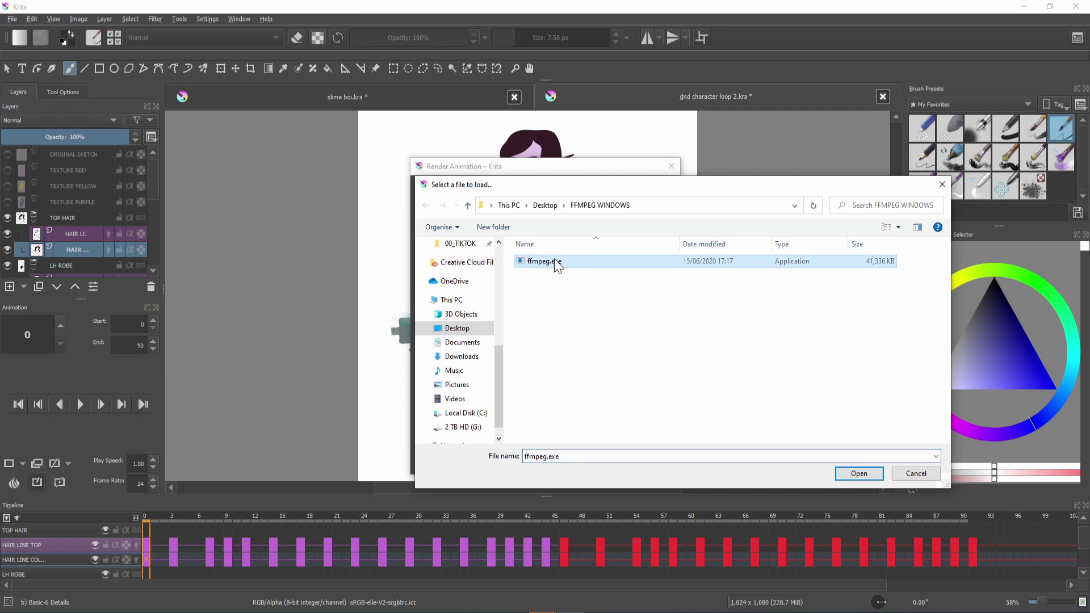
{"action": "left_click", "coordinate": [860, 475]}
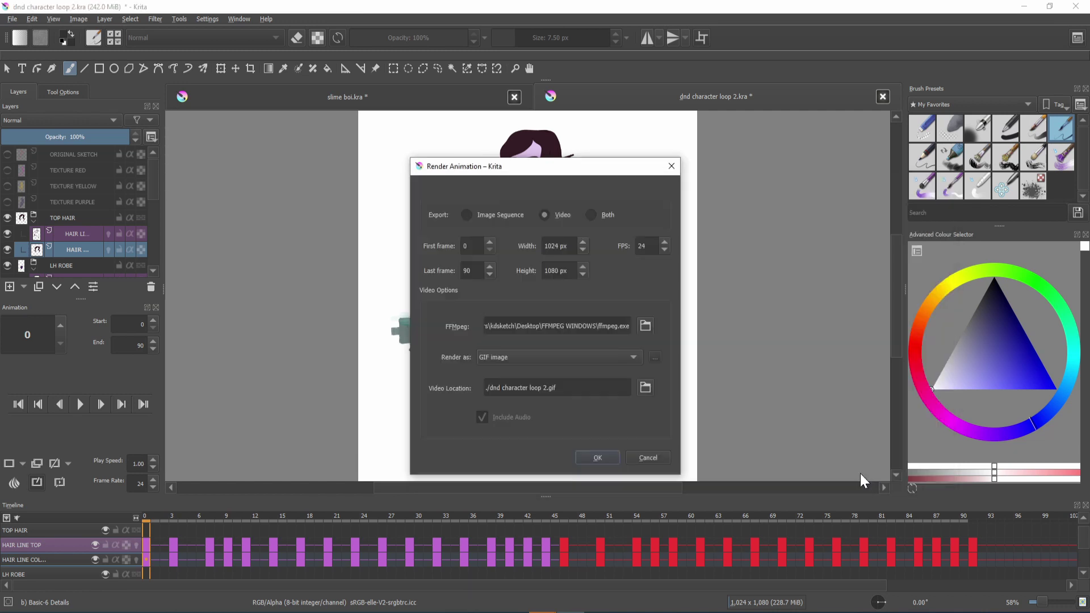
Step: Change the Render as format from GIF to MPEG-4 video
{"action": "left_click", "coordinate": [573, 356]}
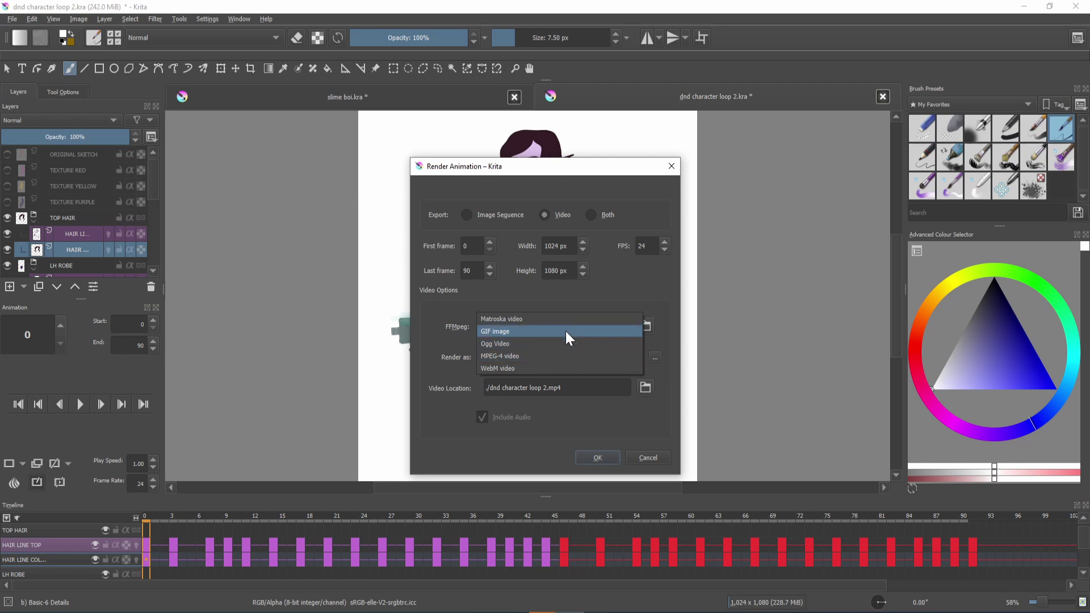
{"action": "left_click", "coordinate": [575, 355]}
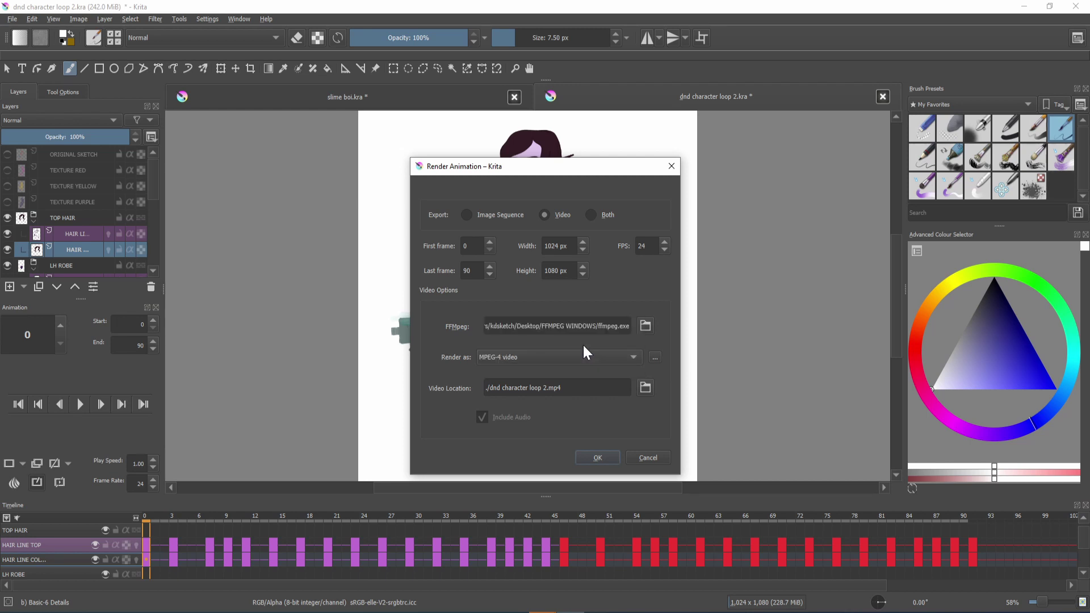
Step: Keep the H.264 encoder profile at baseline and accept the encoder options
{"action": "left_click", "coordinate": [655, 357]}
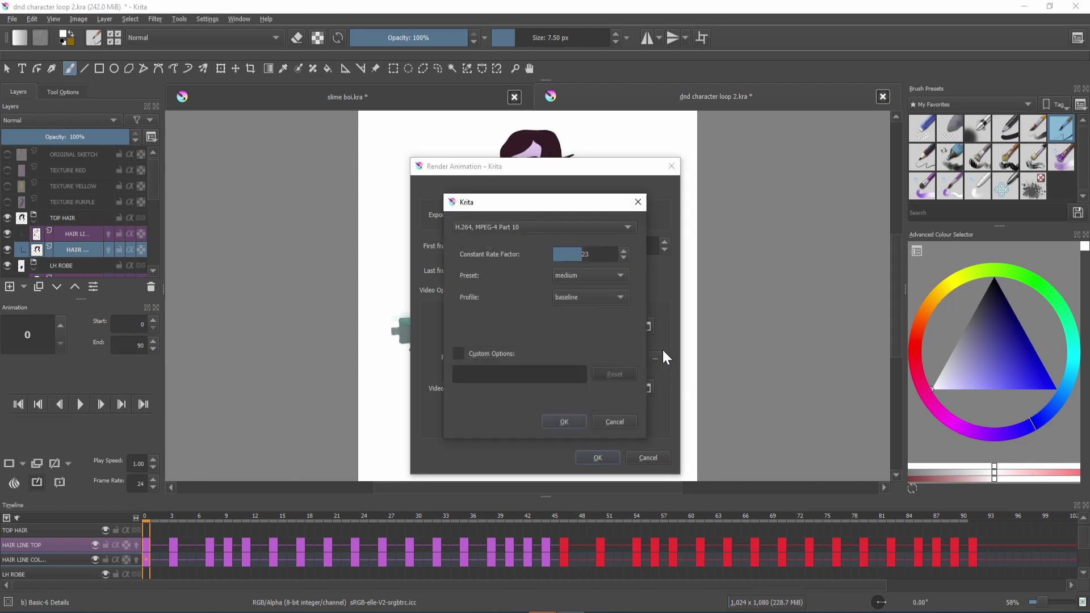
{"action": "left_click", "coordinate": [619, 303]}
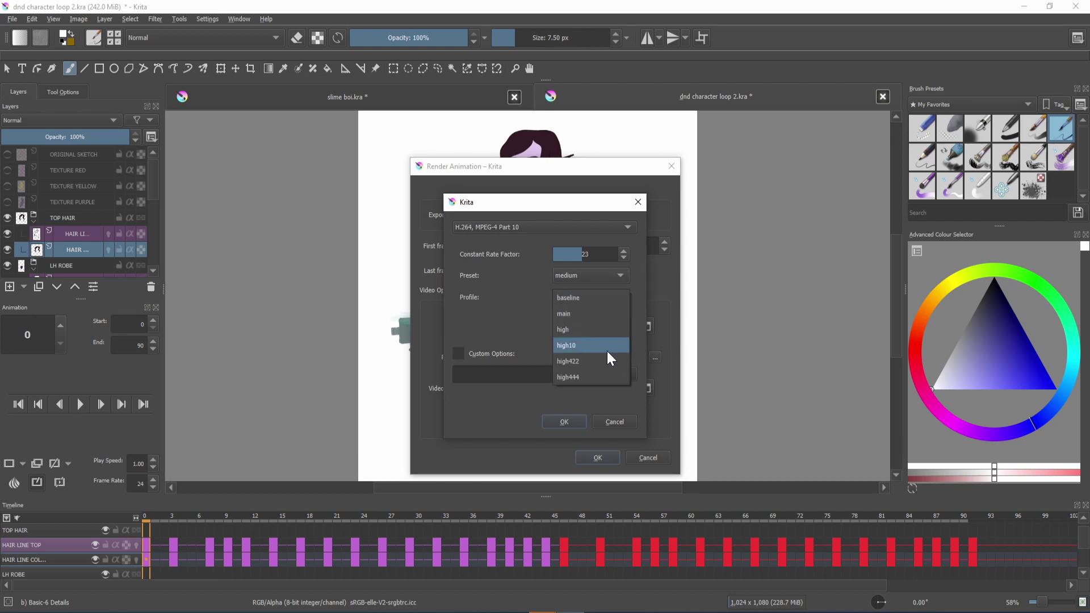
{"action": "left_click", "coordinate": [608, 297]}
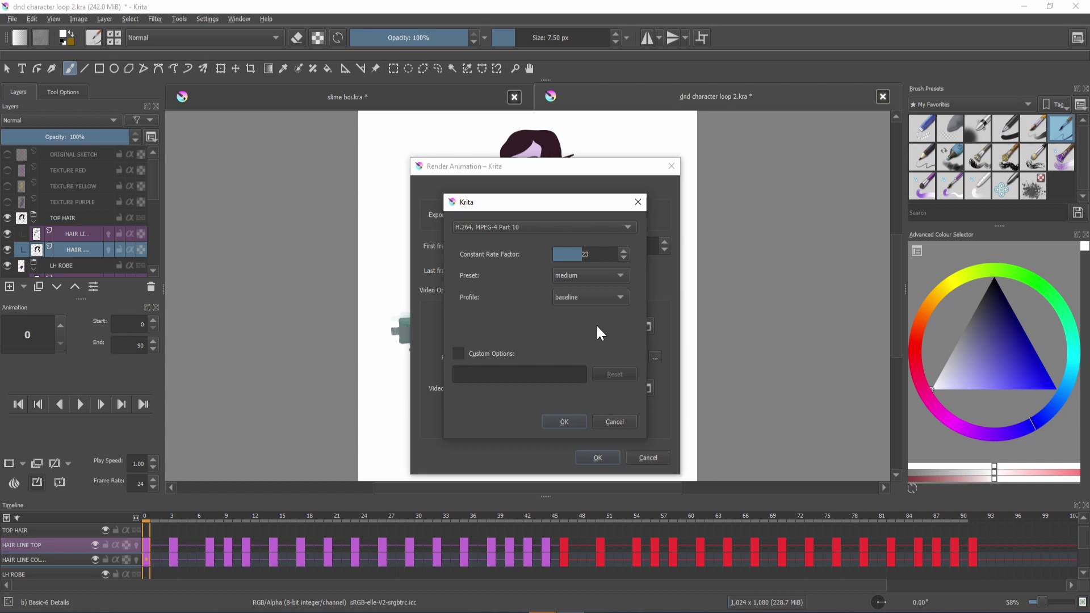
{"action": "left_click", "coordinate": [564, 422]}
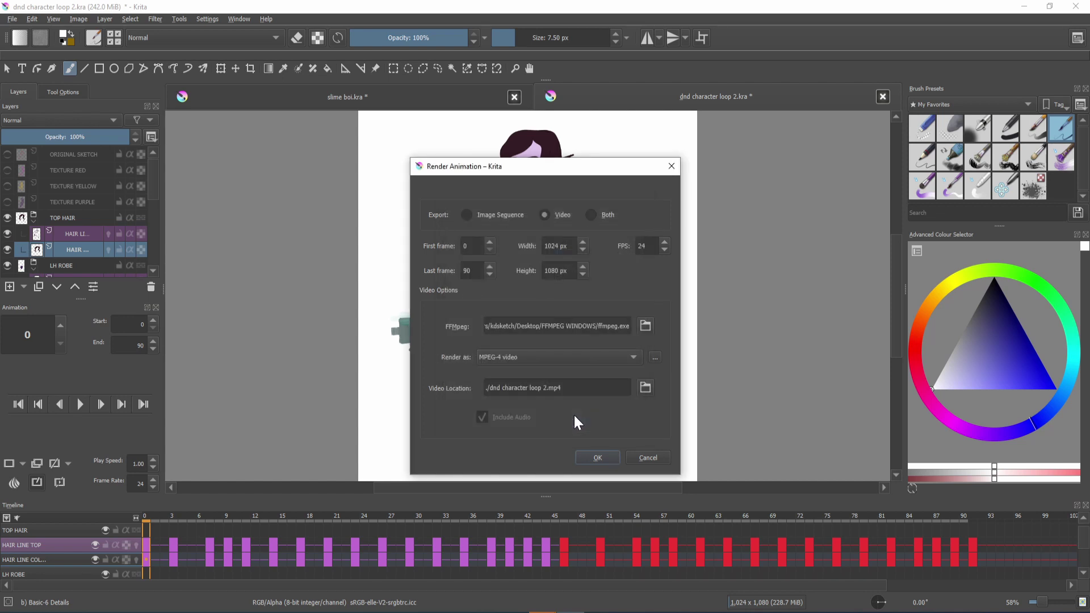
Step: Save the video as Wren Character Loop.mp4 in the halloween folder and render it
{"action": "left_click", "coordinate": [645, 387]}
{"action": "type", "text": "Wren Character Loop"}
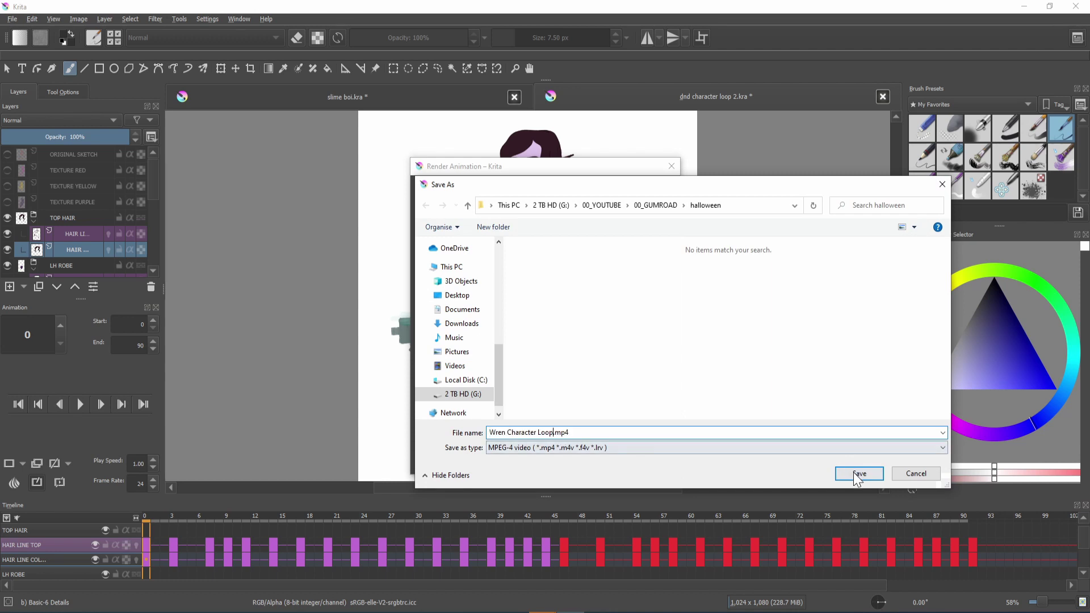
{"action": "left_click", "coordinate": [866, 476]}
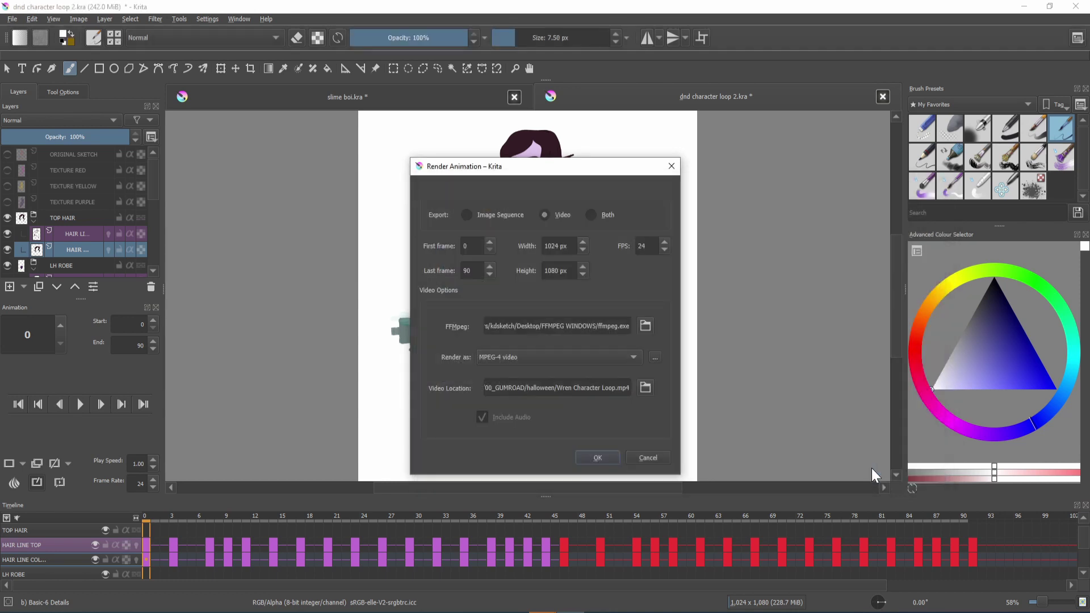
{"action": "left_click", "coordinate": [607, 457]}
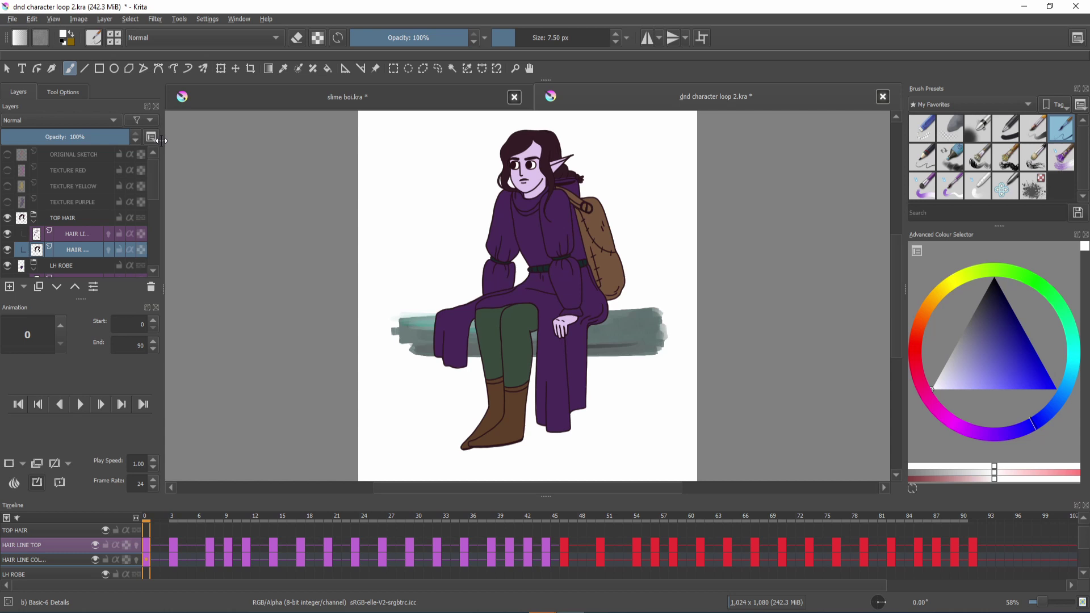
Step: Reopen Render Animation and switch the export to a PNG image sequence
{"action": "left_click", "coordinate": [12, 18]}
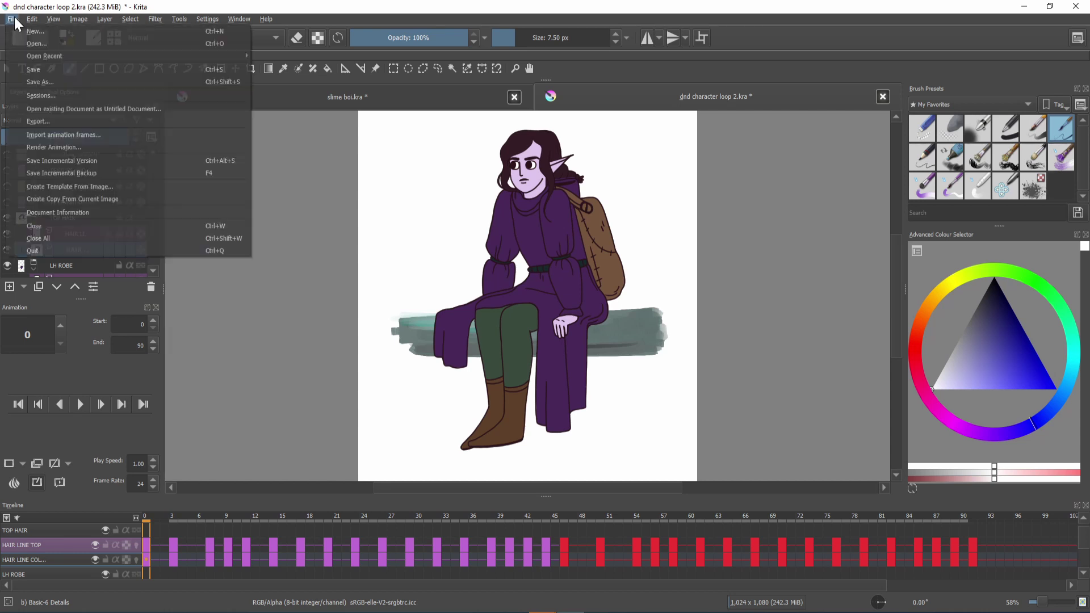
{"action": "left_click", "coordinate": [69, 148]}
{"action": "left_click", "coordinate": [499, 217]}
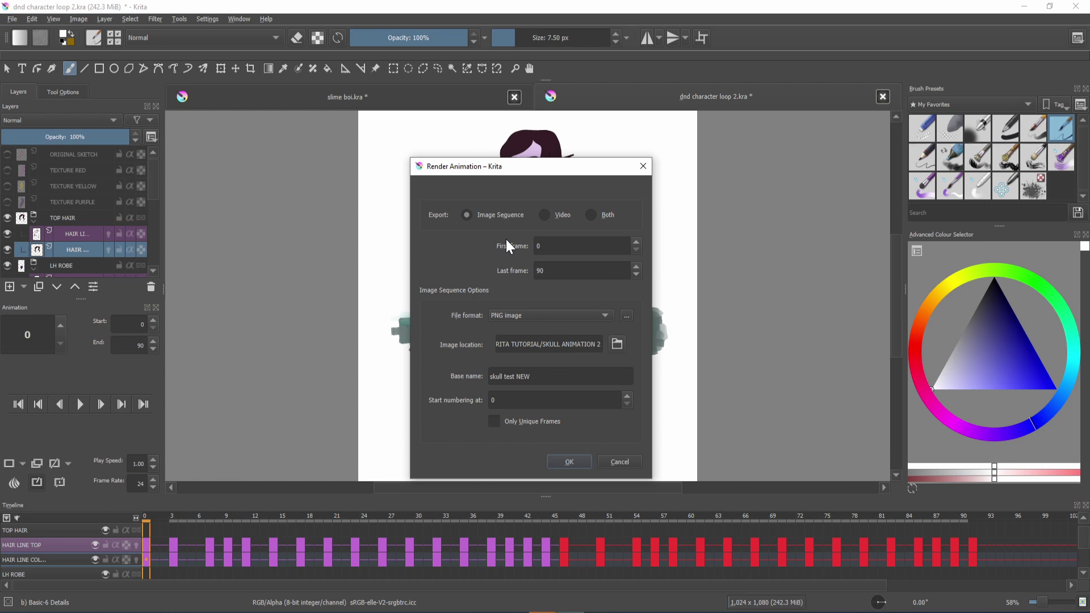
{"action": "left_click", "coordinate": [603, 315]}
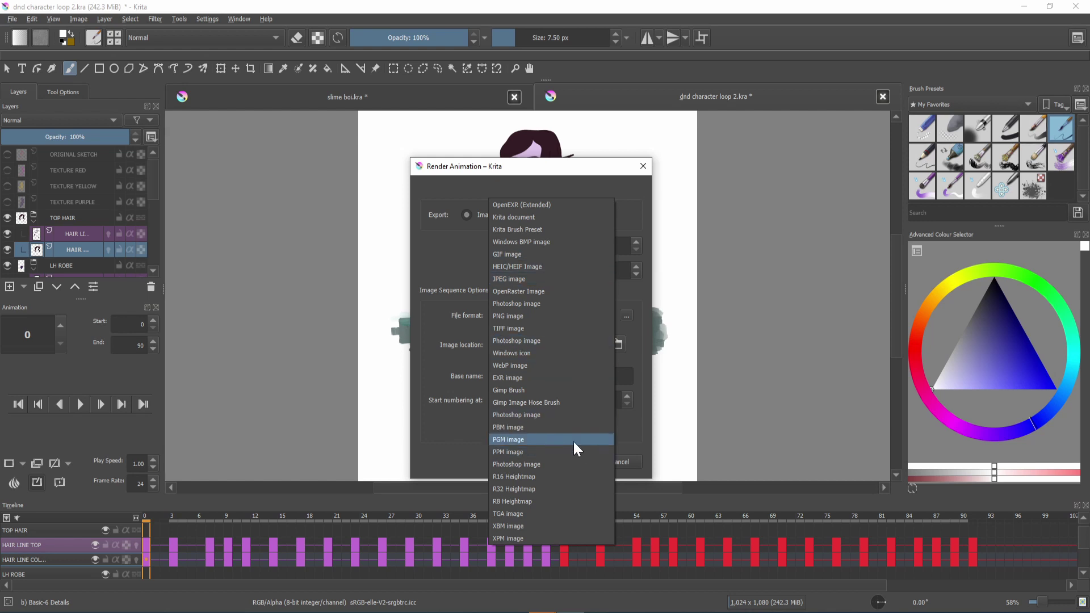
{"action": "left_click", "coordinate": [547, 316]}
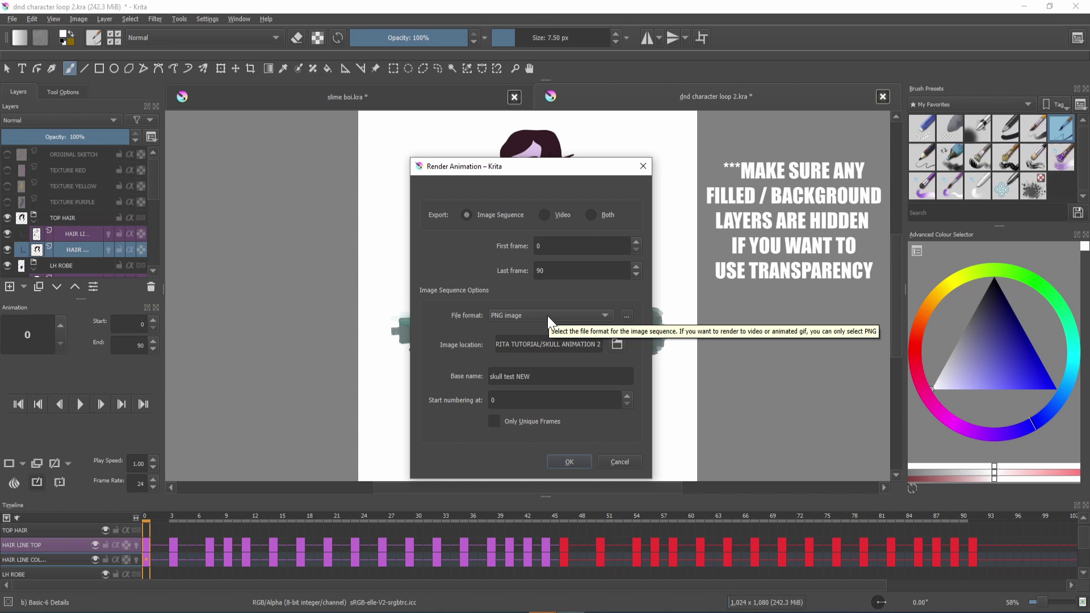
Step: Browse the Image location to the empty Character loop PNG folder on the Desktop
{"action": "left_click", "coordinate": [618, 344]}
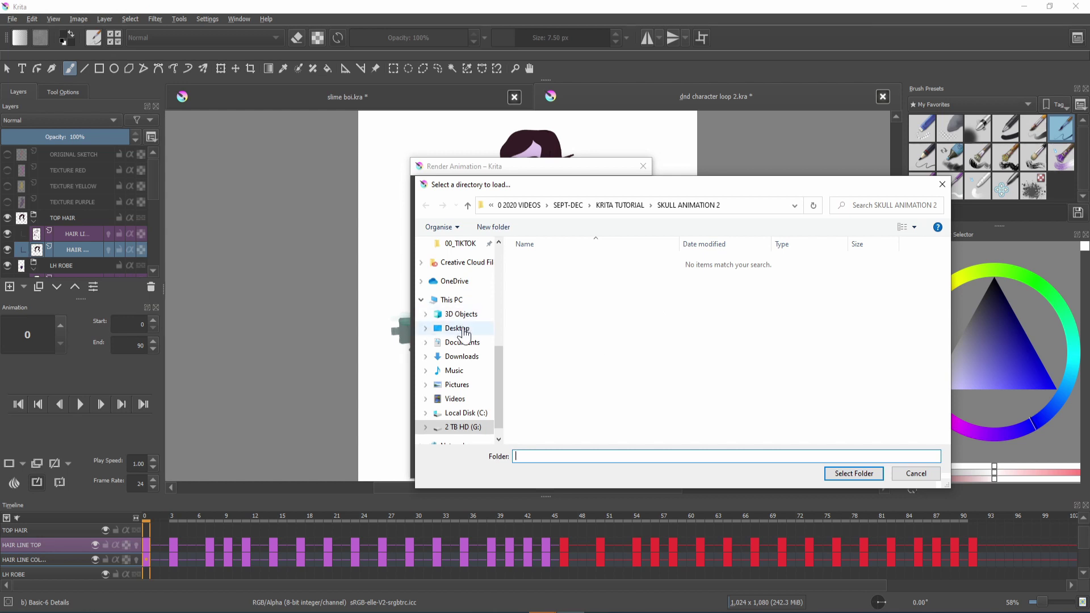
{"action": "left_click", "coordinate": [463, 330]}
{"action": "left_click", "coordinate": [562, 313]}
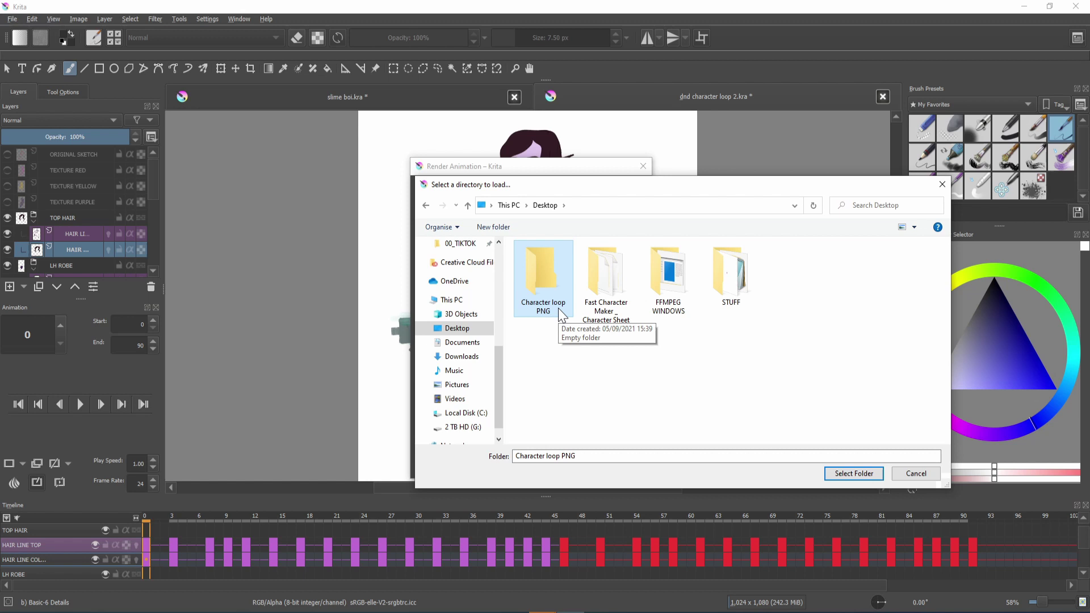
{"action": "double_click", "coordinate": [545, 284]}
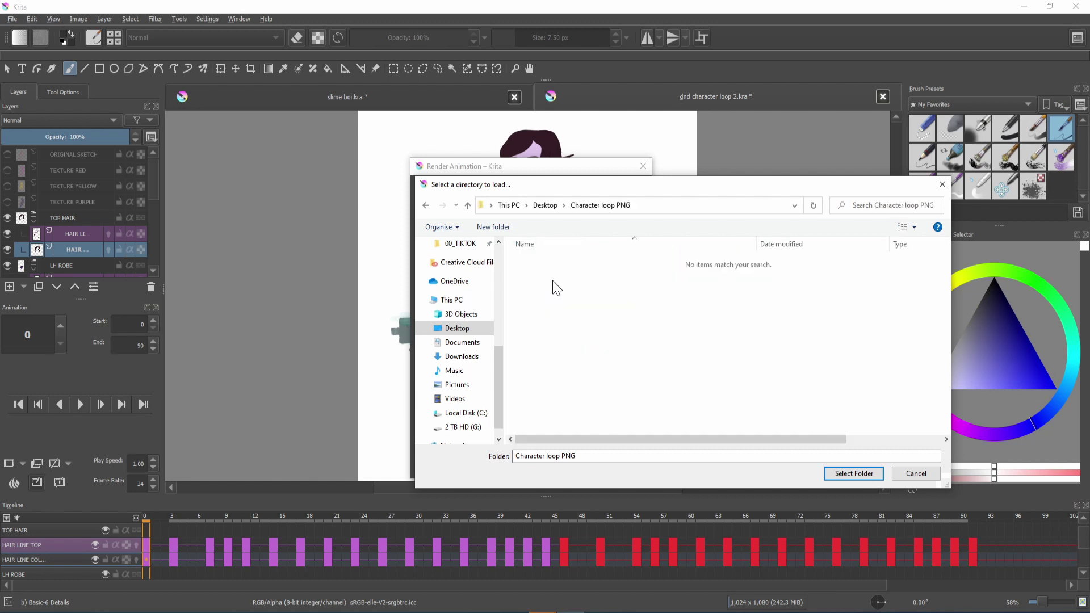
Step: Confirm the Character loop PNG folder, set base name 'Wren character loop', and render
{"action": "left_click", "coordinate": [857, 475]}
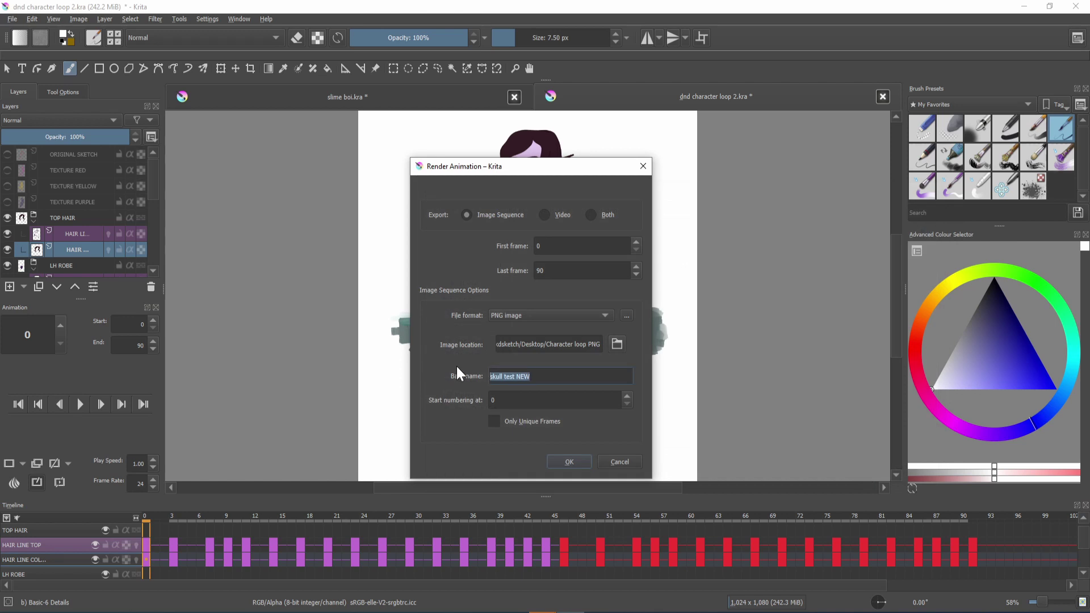
{"action": "type", "text": "Wren character loop"}
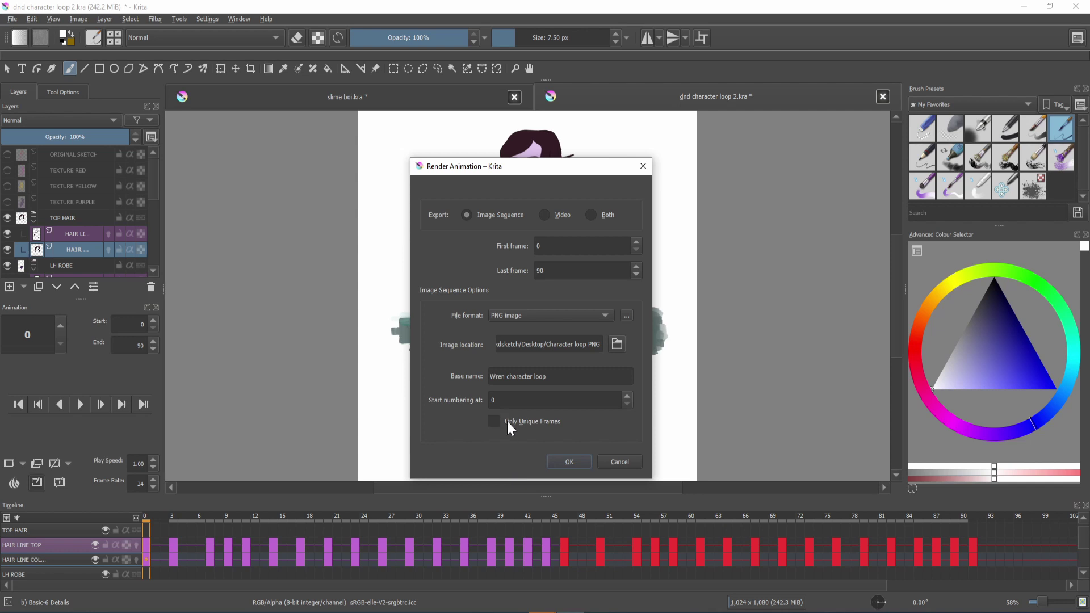
{"action": "left_click", "coordinate": [578, 462]}
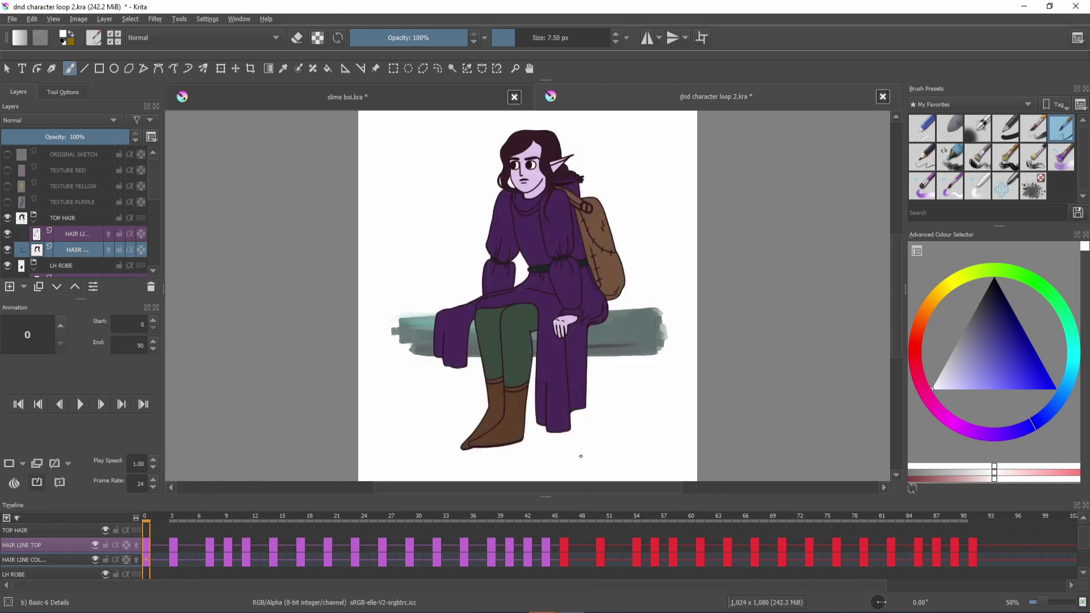
Step: Scroll through the folder to check the 91 rendered Wren character loop PNG frames
{"action": "left_click_drag", "start_coordinate": [1008, 265], "coordinate": [988, 433]}
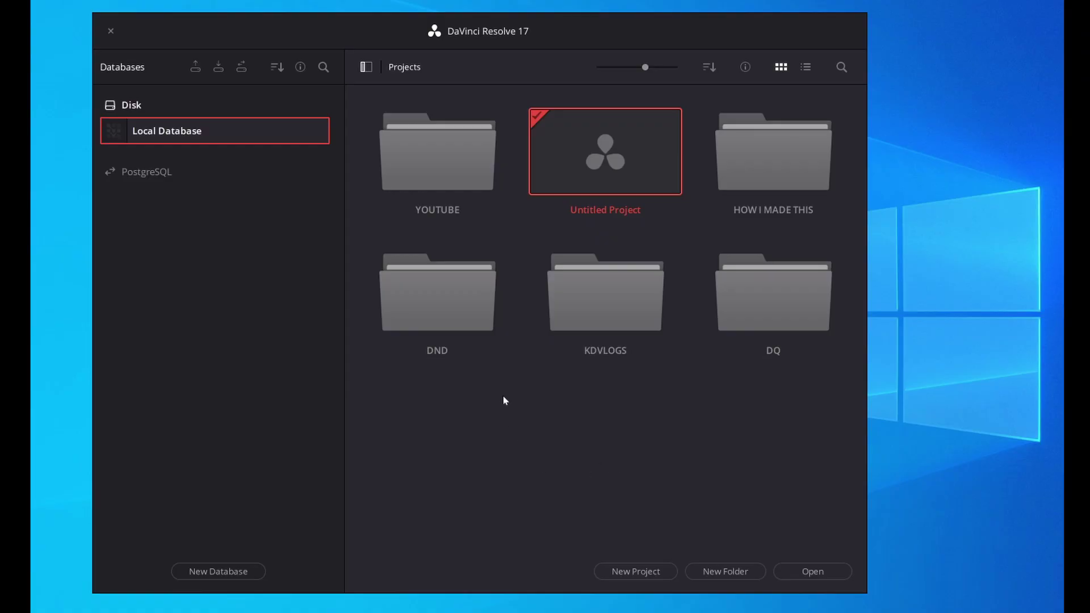
{"action": "double_click", "coordinate": [618, 146]}
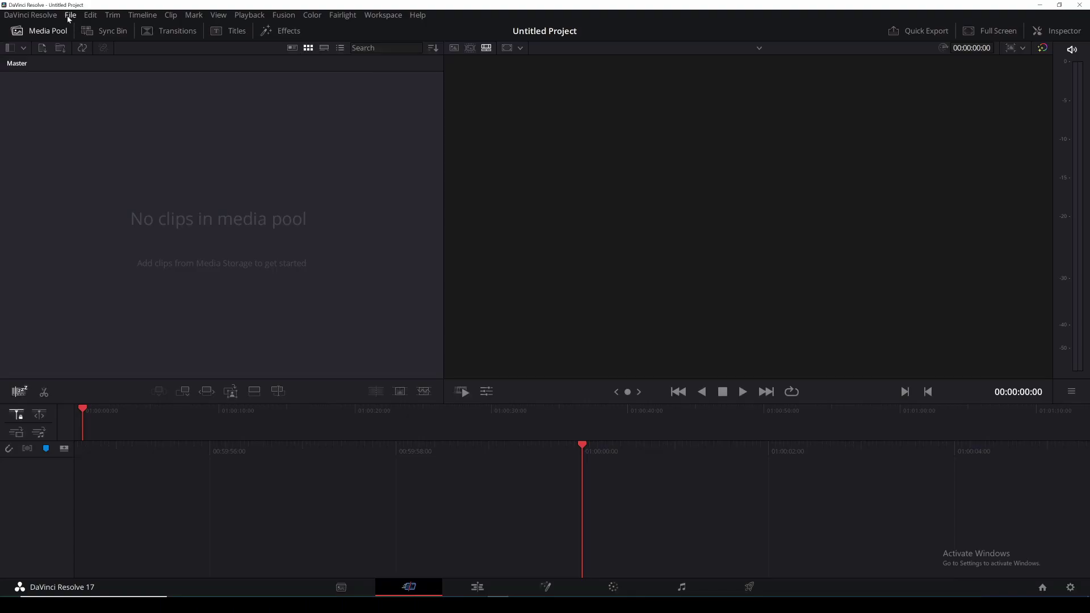
{"action": "left_click", "coordinate": [70, 15]}
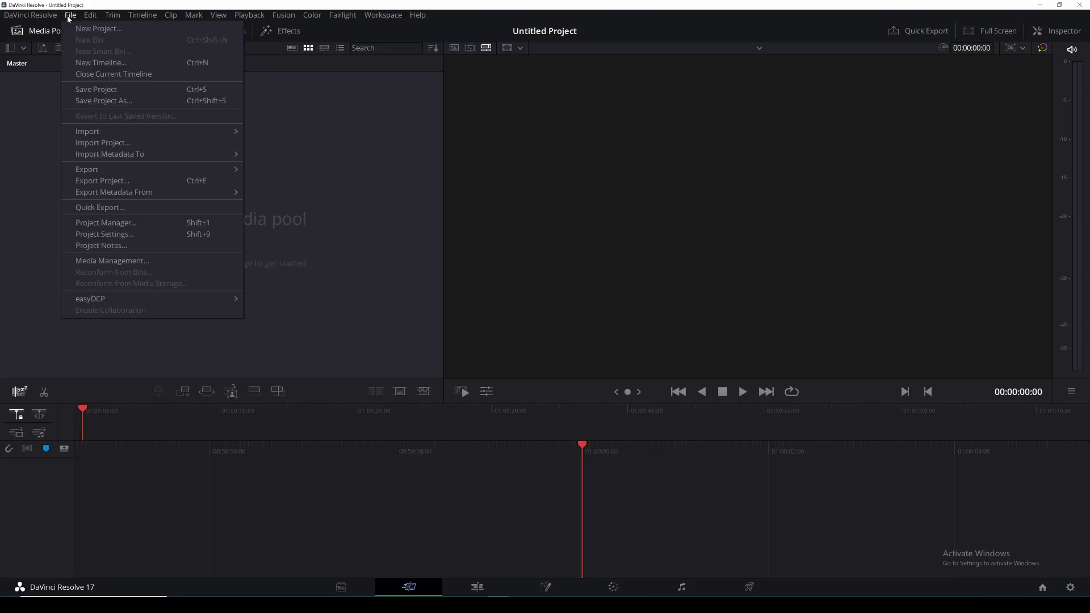
{"action": "left_click", "coordinate": [112, 235]}
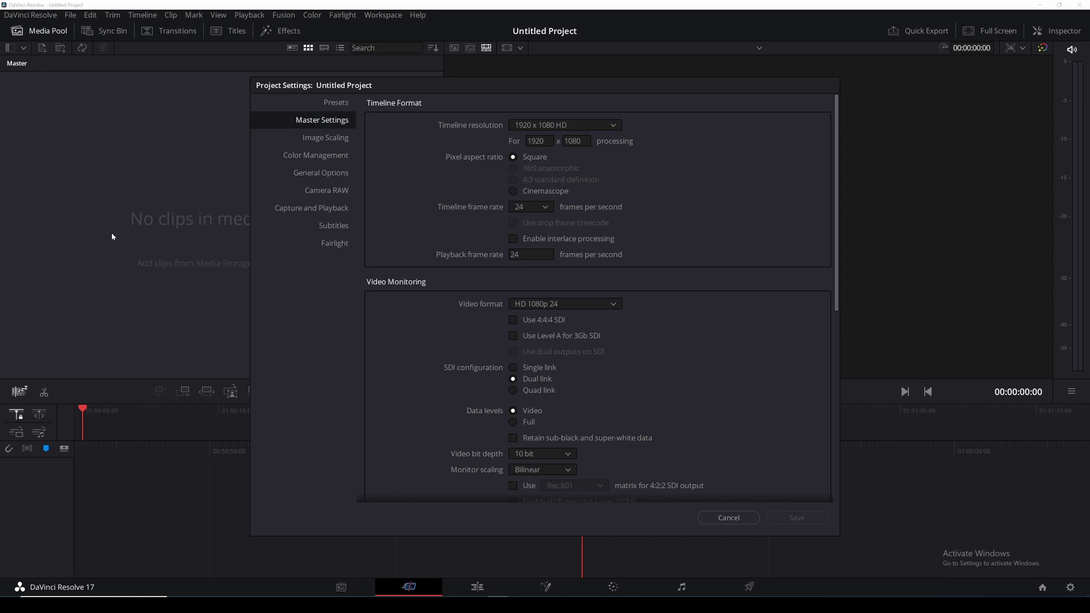
{"action": "key", "text": "Escape"}
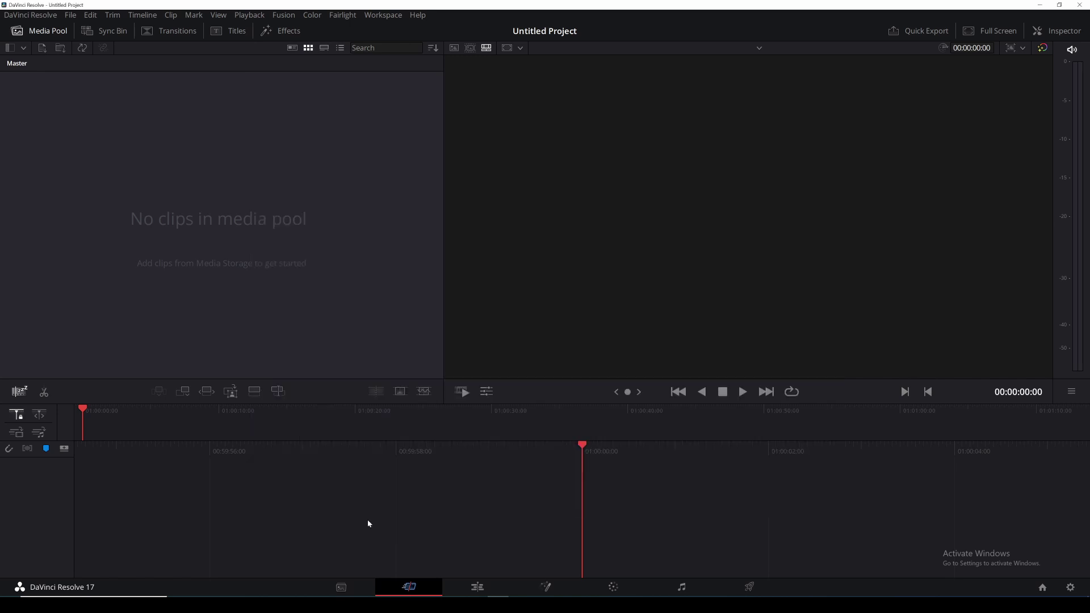
Step: On the Media page, drag all 91 Wren character loop PNGs from Explorer into Media Storage
{"action": "left_click", "coordinate": [351, 593]}
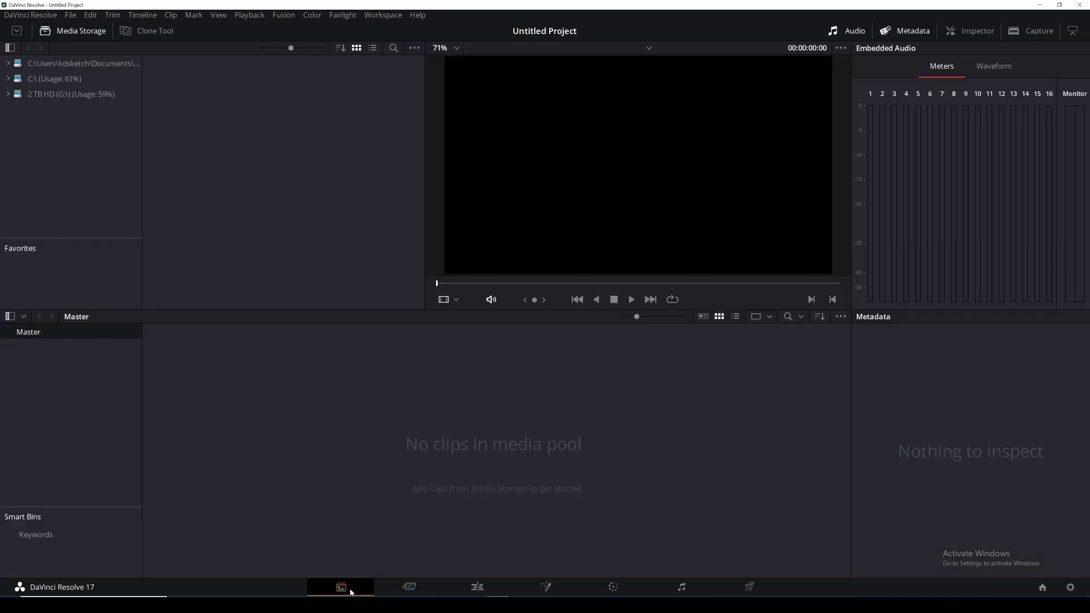
{"action": "left_click", "coordinate": [415, 50]}
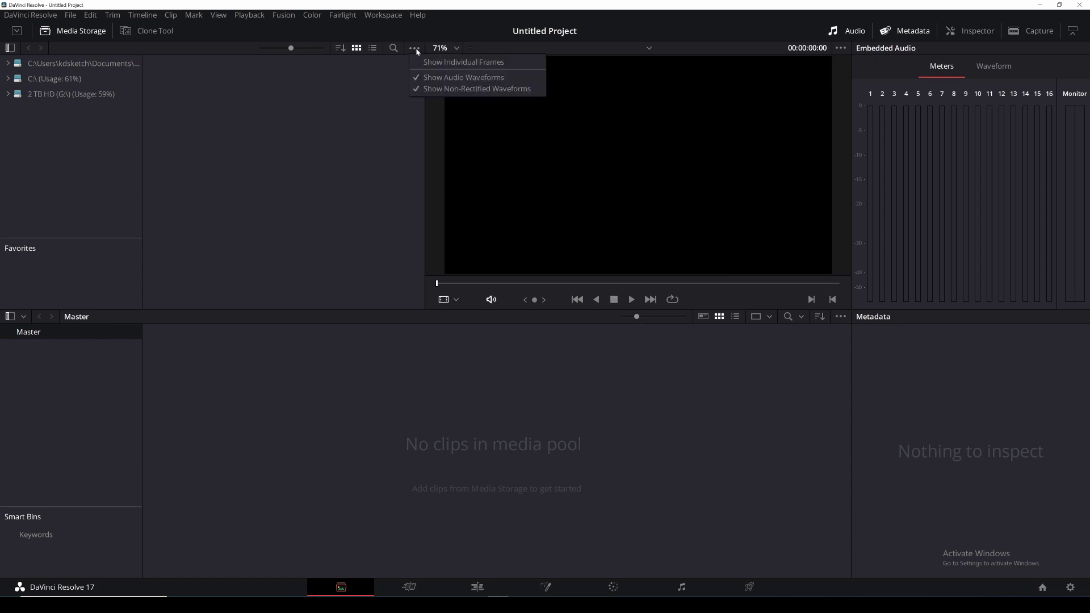
{"action": "key", "text": "alt+Tab"}
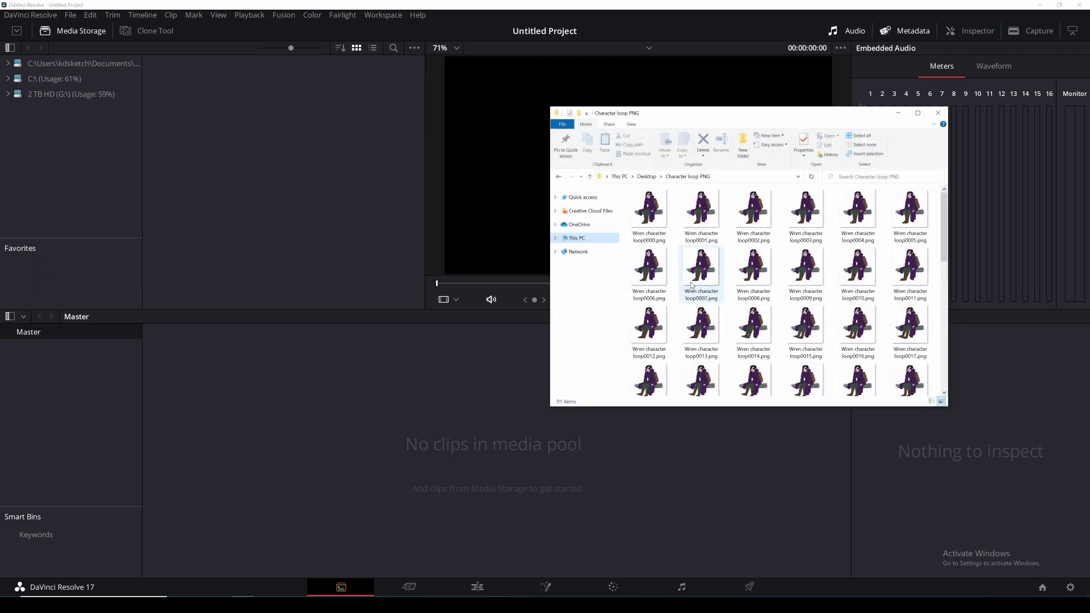
{"action": "left_click", "coordinate": [646, 216]}
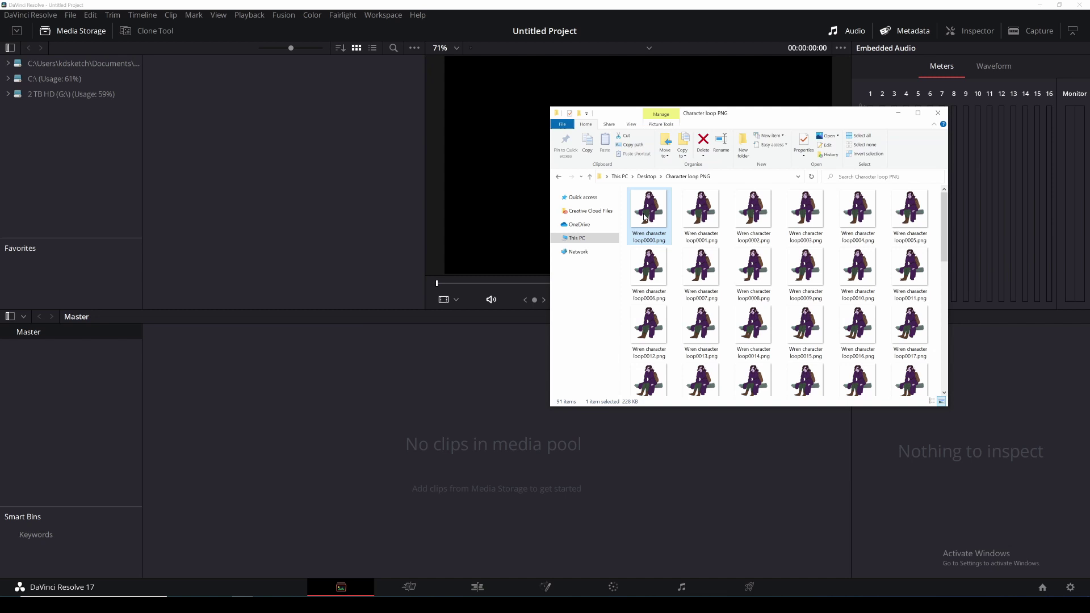
{"action": "key", "text": "ctrl+a"}
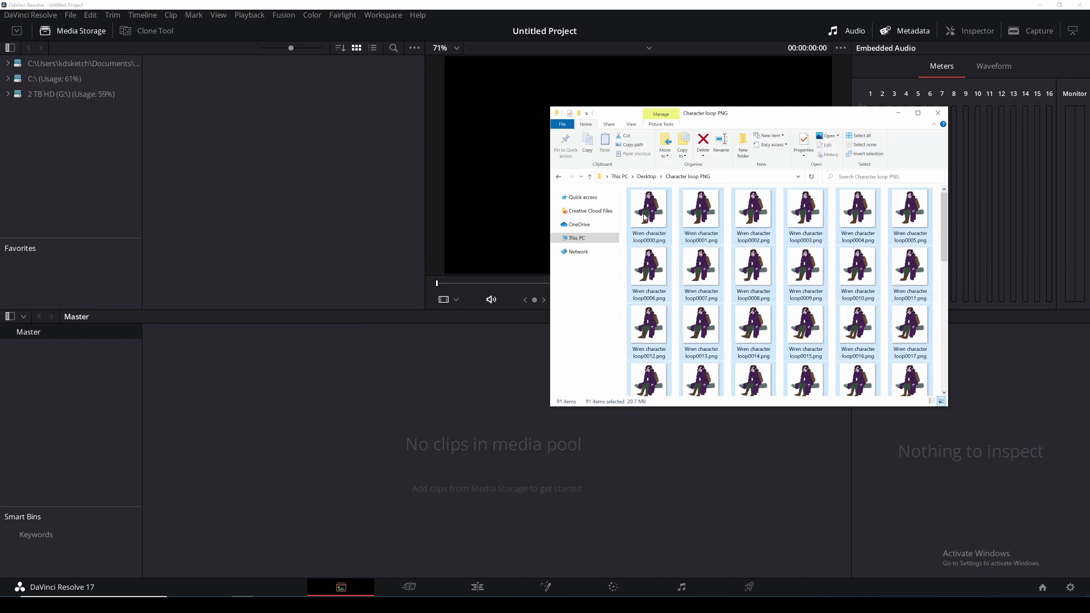
{"action": "left_click_drag", "start_coordinate": [651, 229], "coordinate": [284, 169]}
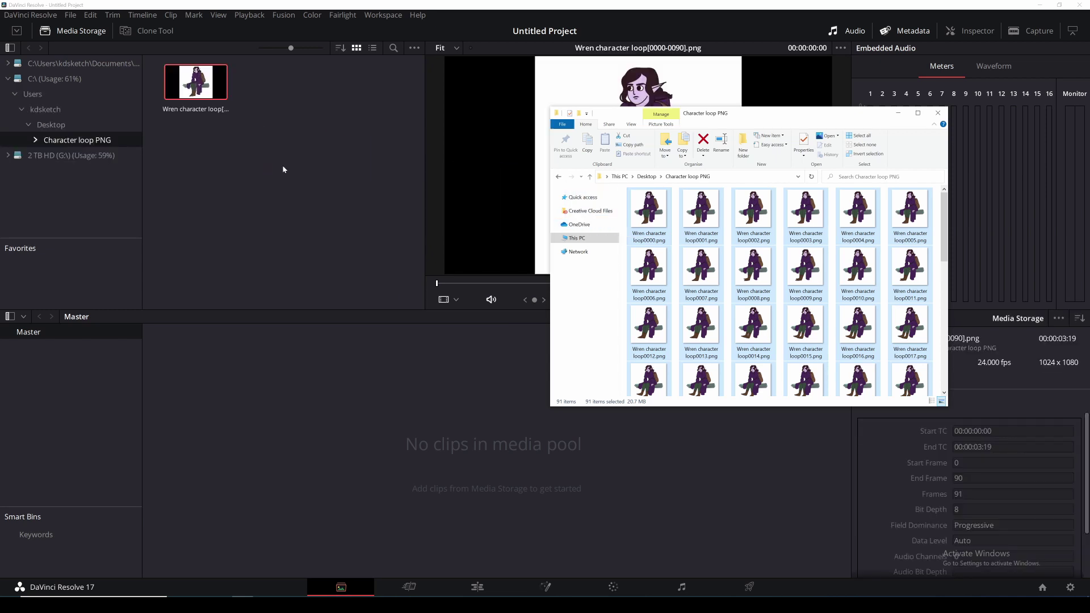
Step: Add the PNG sequence clip to the Media Pool and switch to the Edit page
{"action": "left_click", "coordinate": [283, 169]}
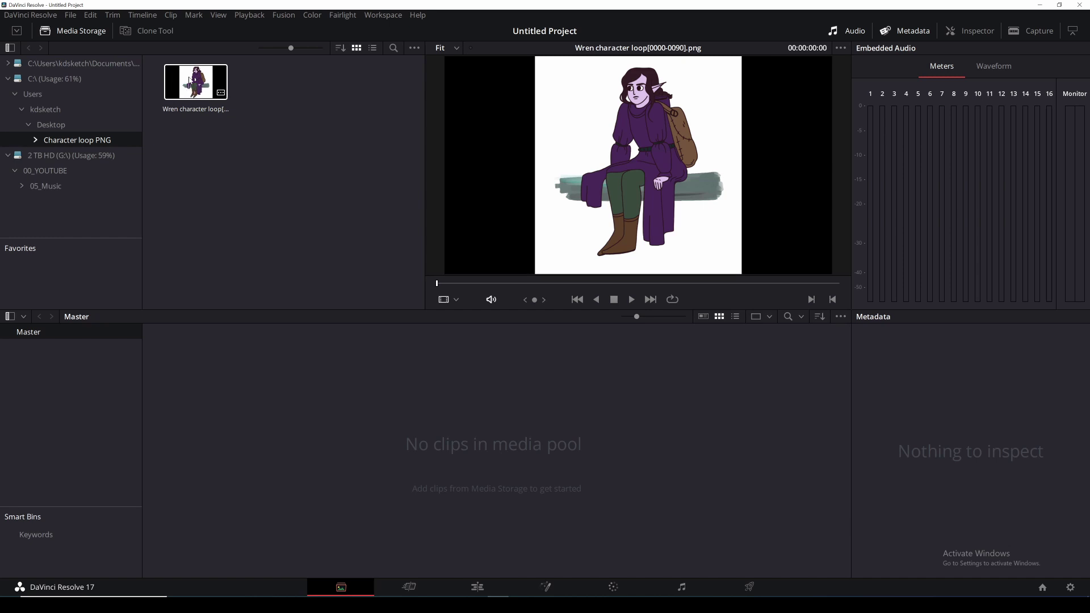
{"action": "left_click_drag", "start_coordinate": [189, 80], "coordinate": [386, 421]}
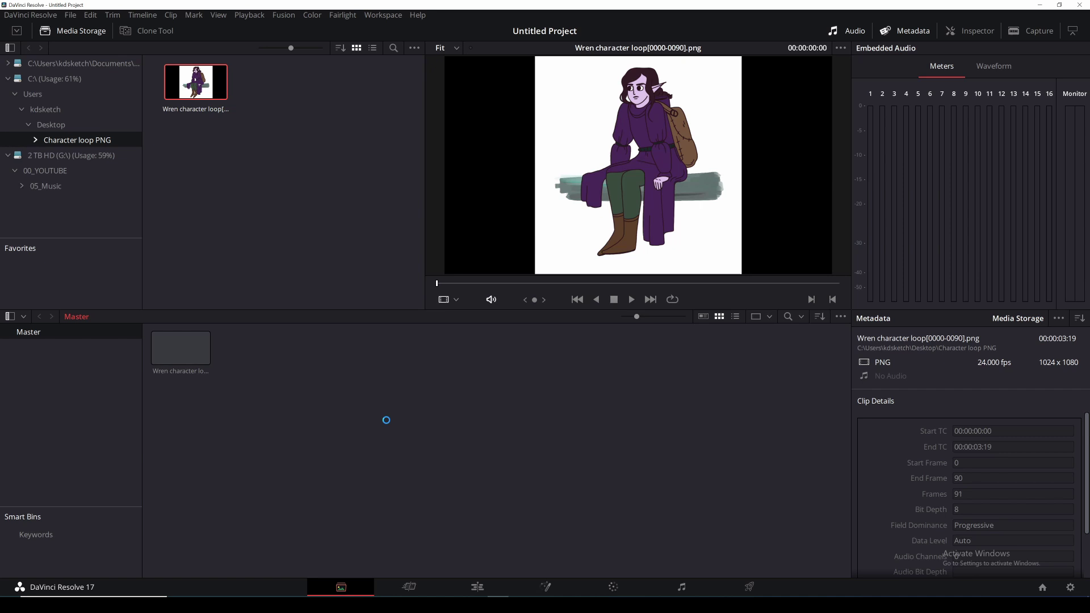
{"action": "left_click", "coordinate": [305, 185]}
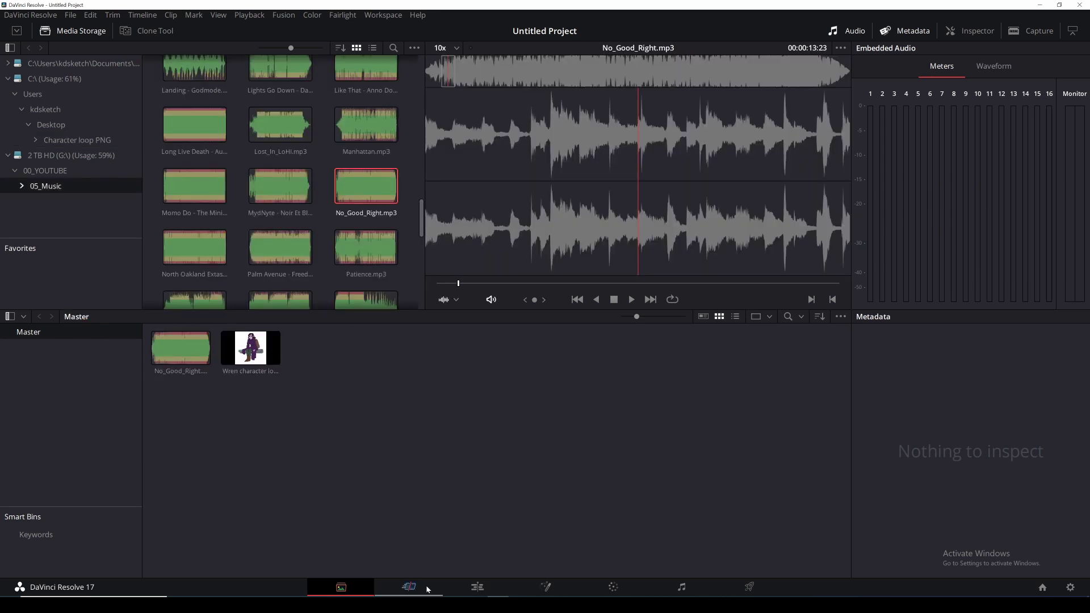
{"action": "left_click", "coordinate": [486, 587]}
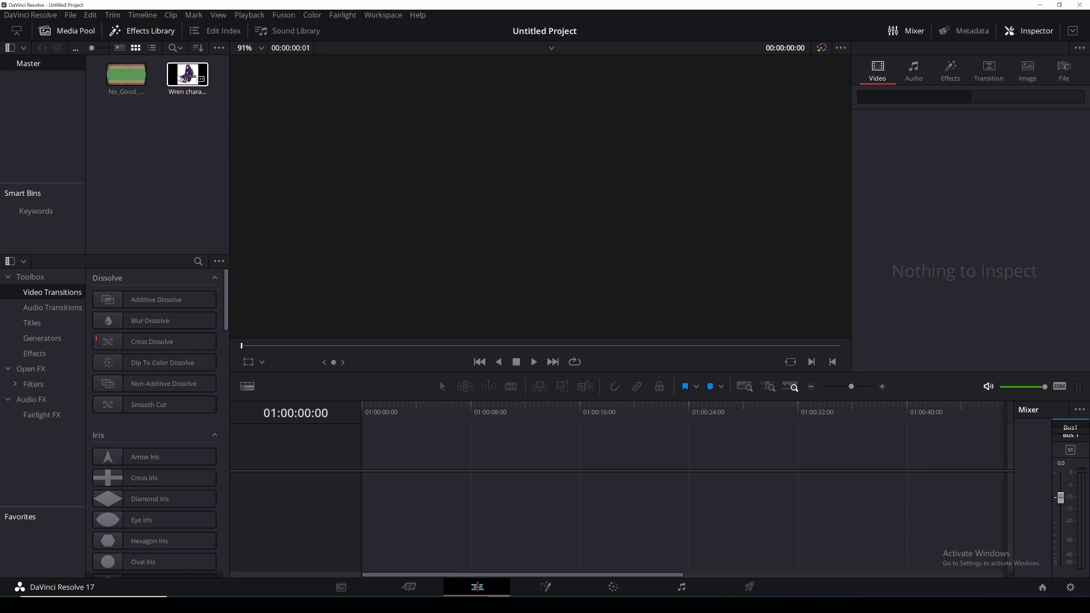
Step: Place the Wren clip on a new timeline and scrub through the loop, stopping at 01:00:02:00
{"action": "left_click_drag", "start_coordinate": [353, 380], "coordinate": [372, 471]}
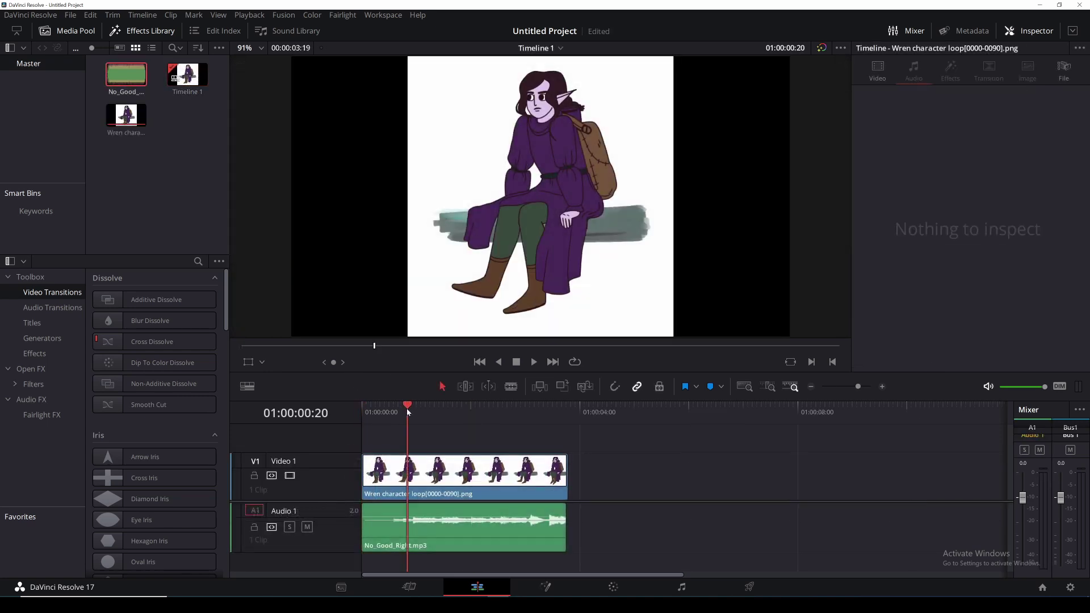
{"action": "left_click", "coordinate": [442, 414]}
{"action": "left_click_drag", "start_coordinate": [452, 425], "coordinate": [517, 429]}
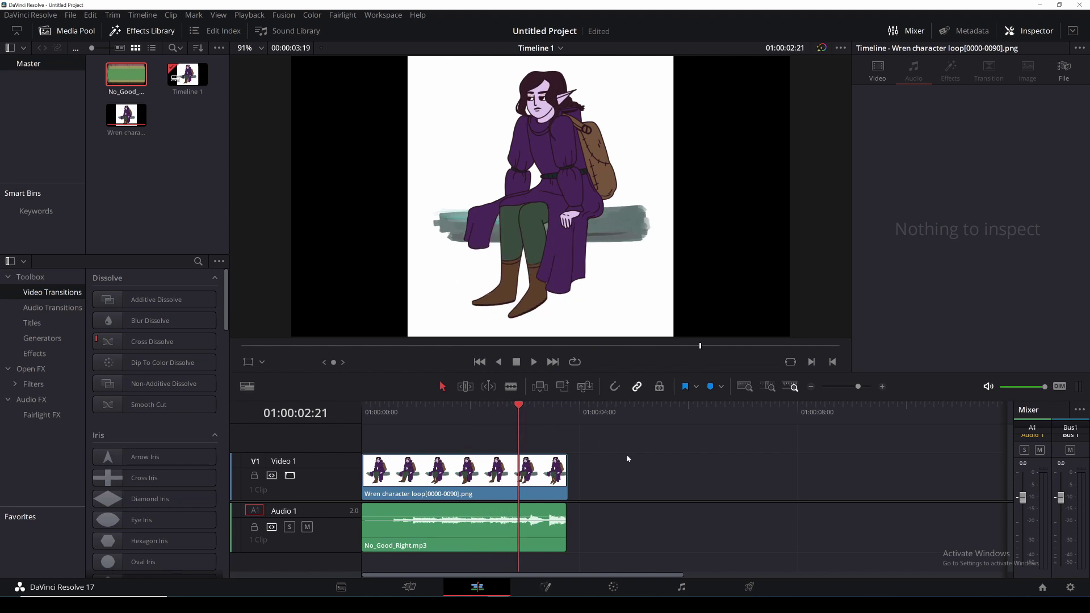
{"action": "left_click", "coordinate": [471, 414]}
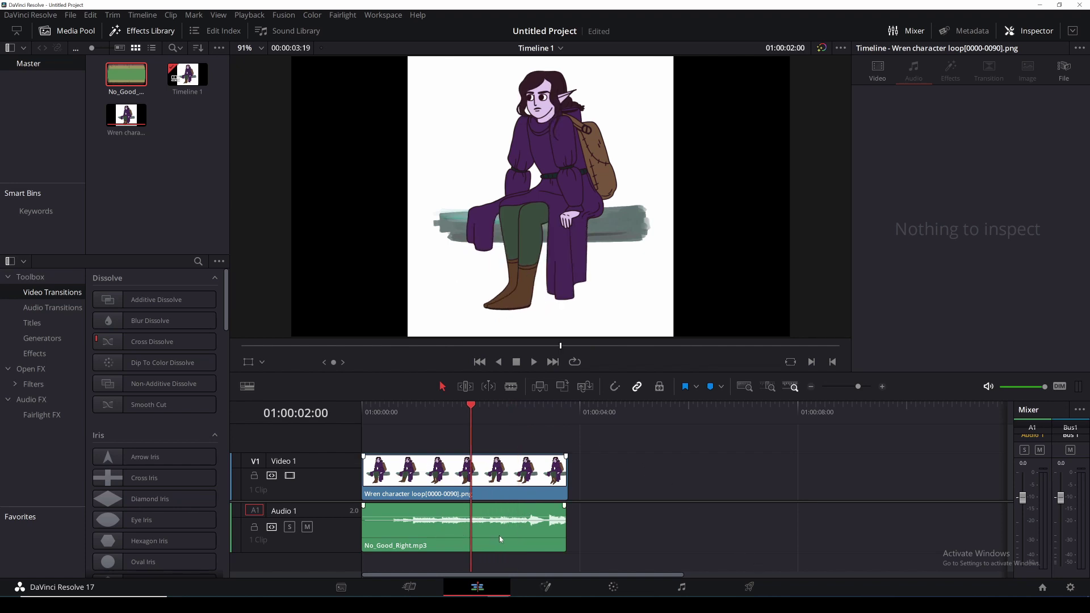
Step: On the Deliver page, try the YouTube 1080p preset, then return to Custom and review its 1024x1080, 24 fps settings
{"action": "left_click", "coordinate": [751, 587]}
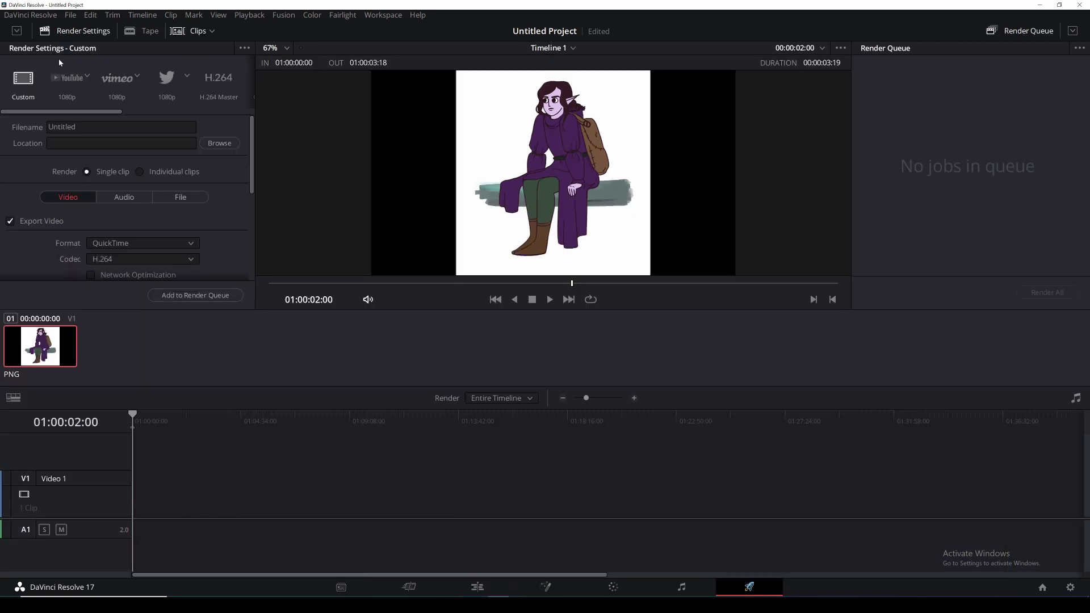
{"action": "left_click", "coordinate": [69, 81]}
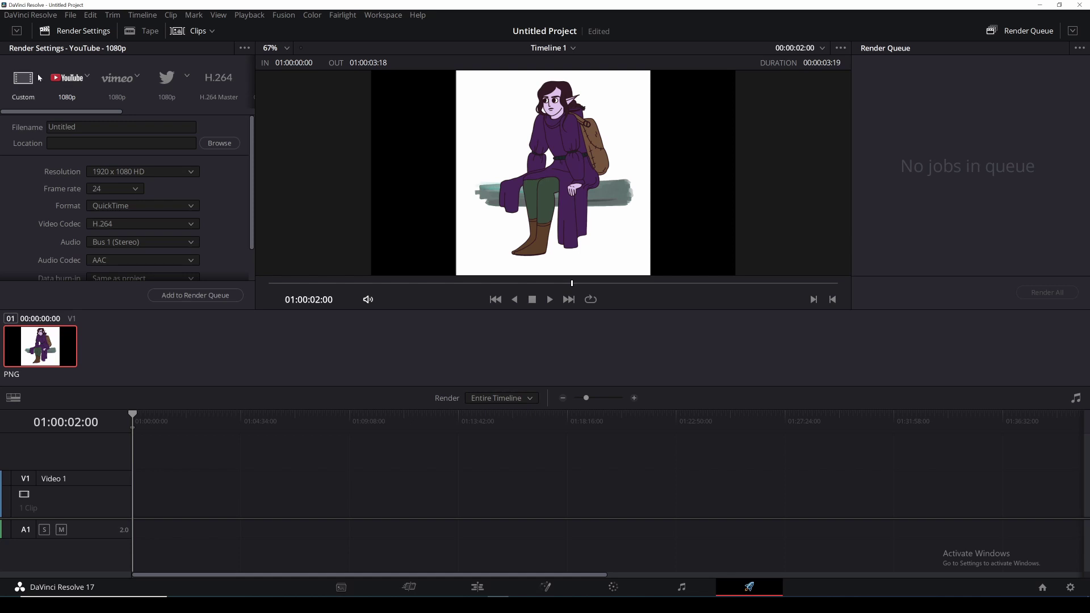
{"action": "left_click", "coordinate": [24, 84]}
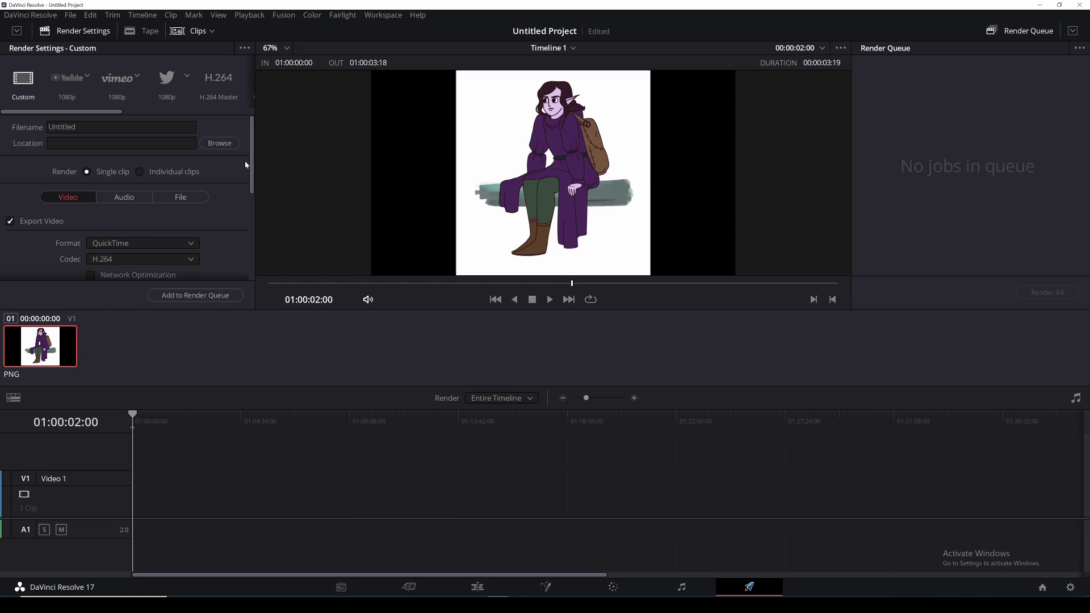
{"action": "left_click_drag", "start_coordinate": [253, 164], "coordinate": [264, 248]}
{"action": "scroll", "coordinate": [173, 190], "scroll_direction": "up", "scroll_amount": 10}
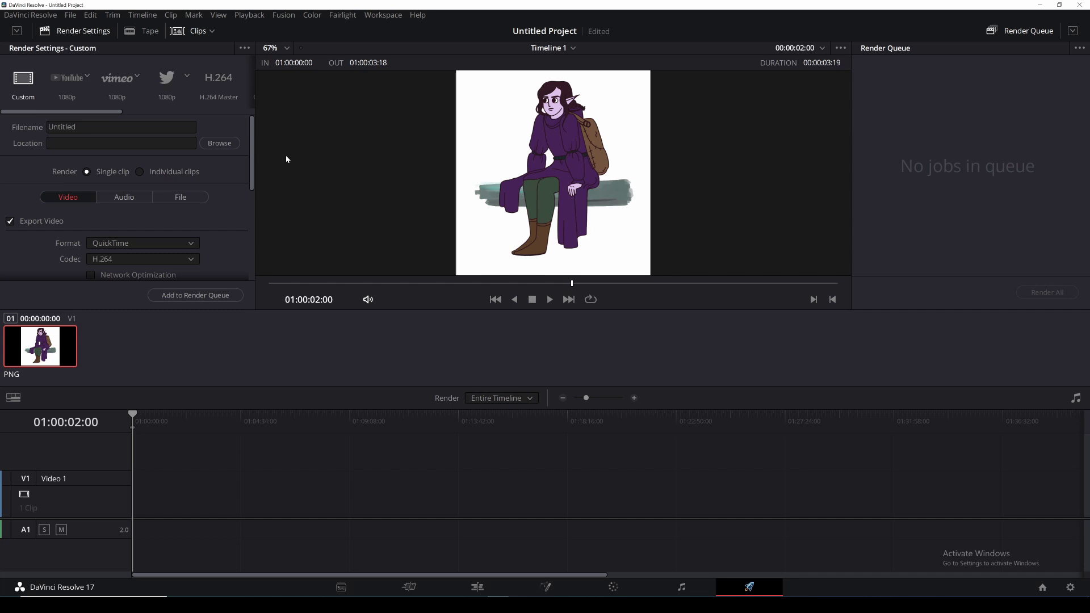
{"action": "left_click_drag", "start_coordinate": [252, 147], "coordinate": [251, 214]}
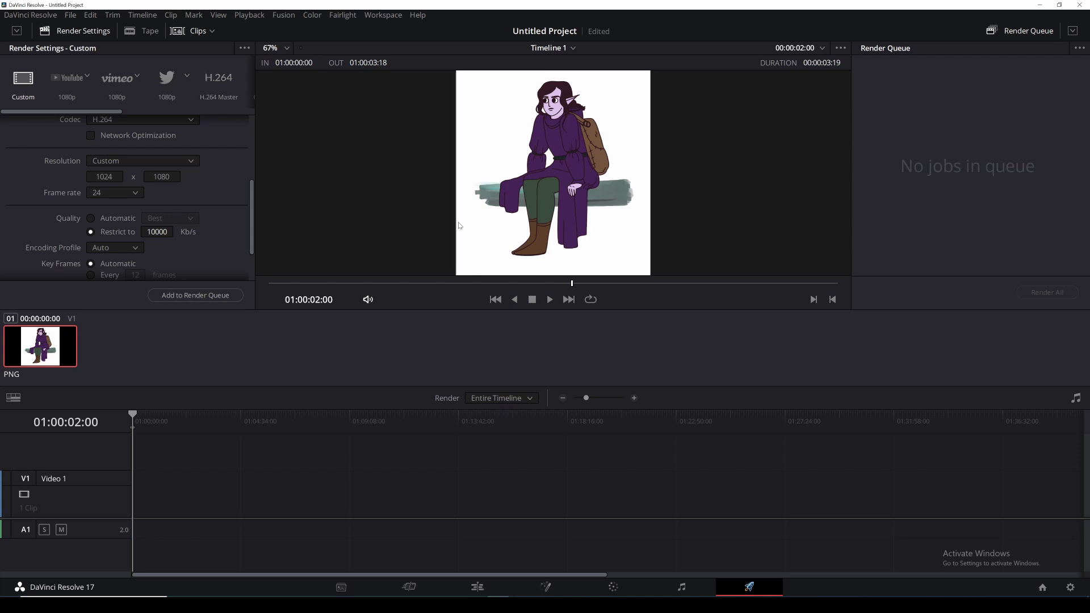
Step: Review the Project Settings from the File menu, then close them
{"action": "left_click", "coordinate": [66, 15]}
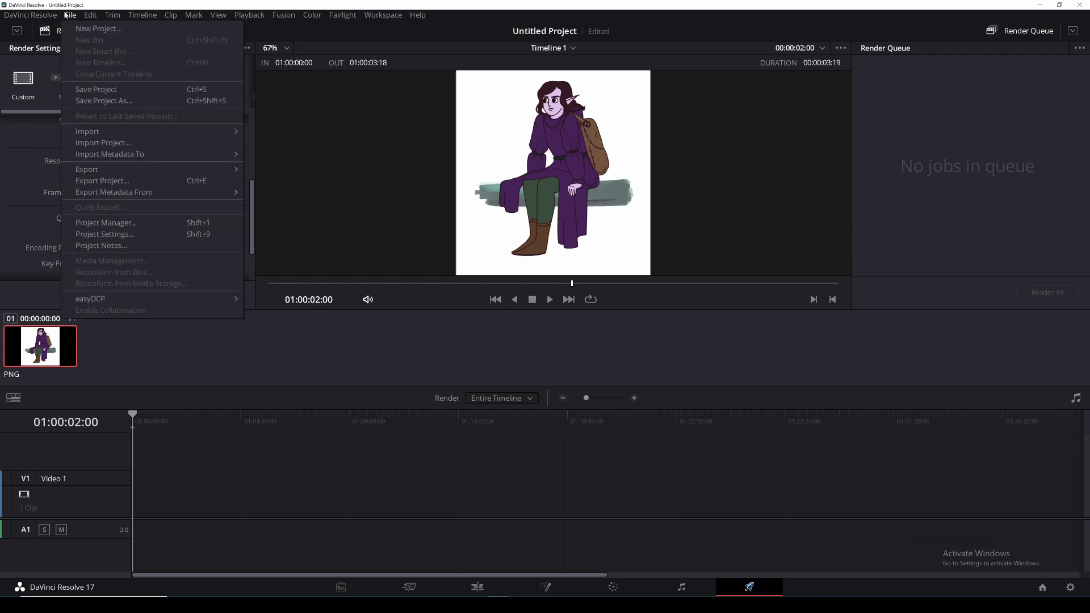
{"action": "left_click", "coordinate": [115, 234]}
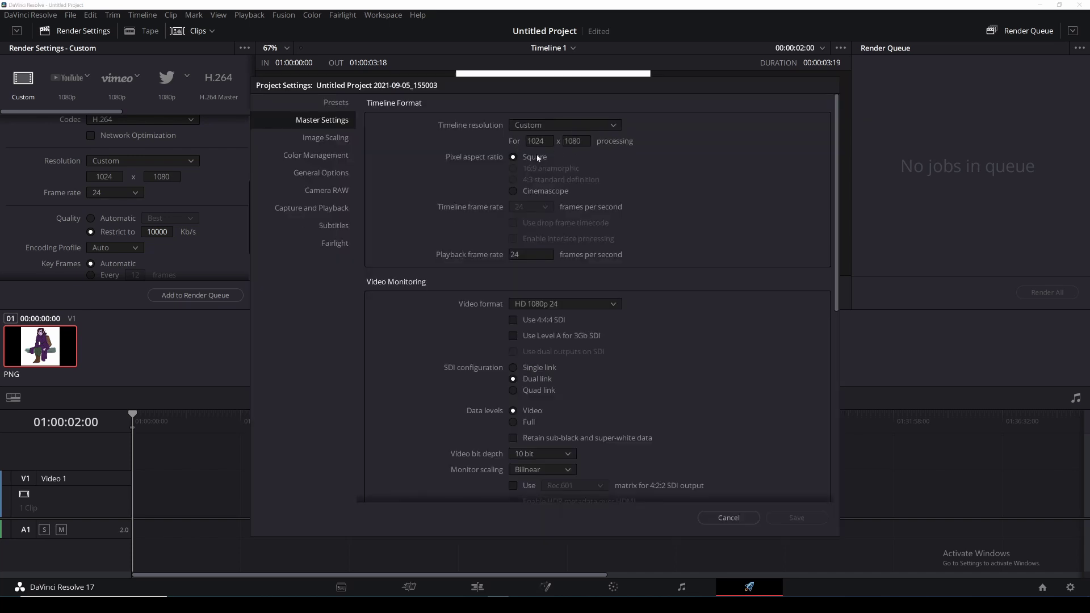
{"action": "left_click", "coordinate": [729, 517]}
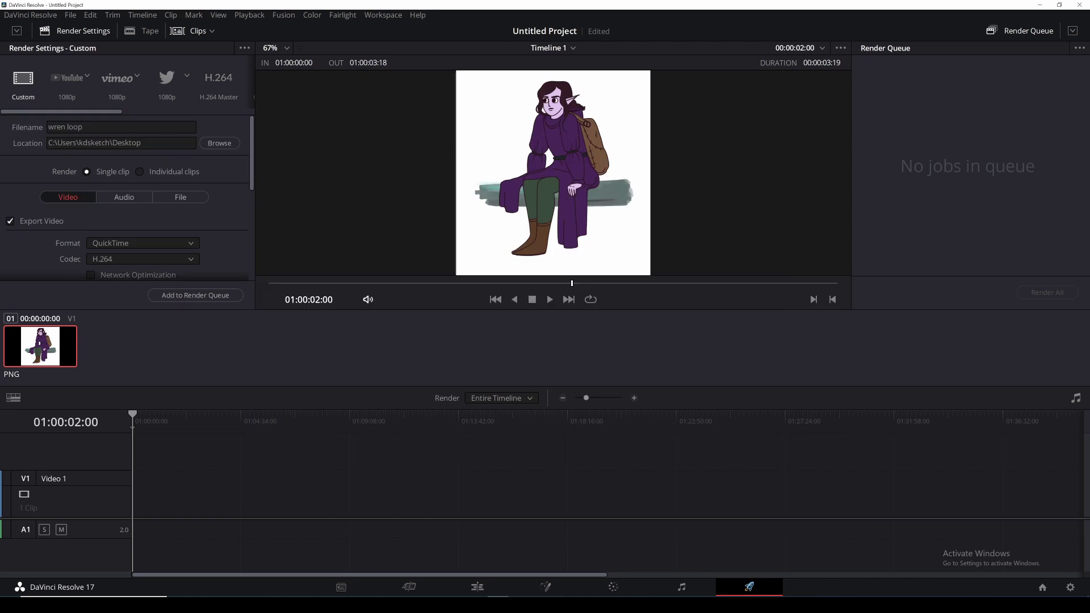
Step: Queue Timeline 1 and render it to wren loop.mov on the Desktop
{"action": "left_click_drag", "start_coordinate": [253, 188], "coordinate": [253, 261]}
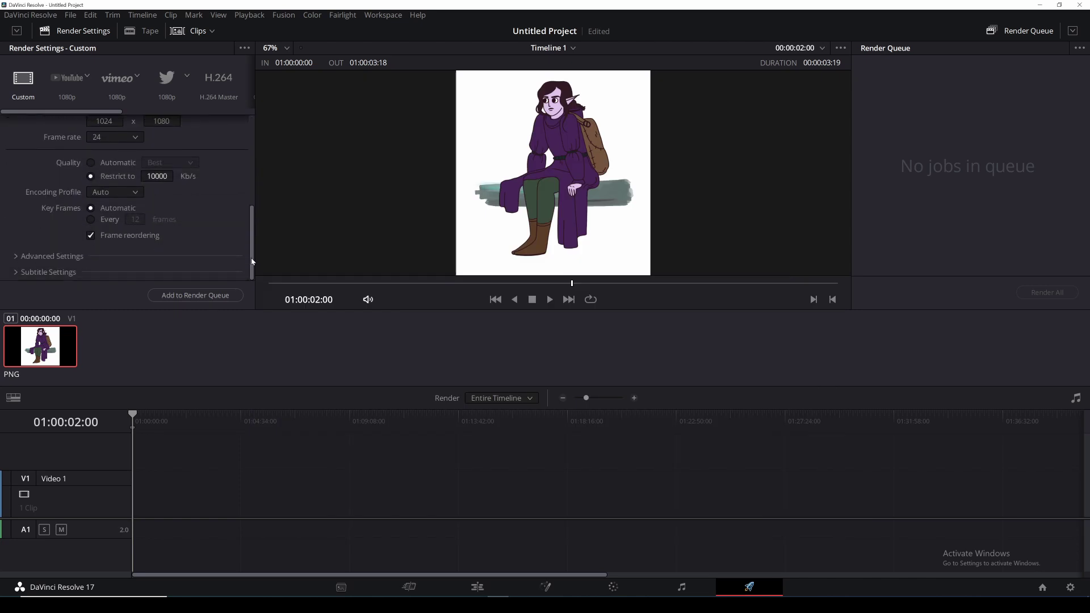
{"action": "left_click", "coordinate": [191, 296]}
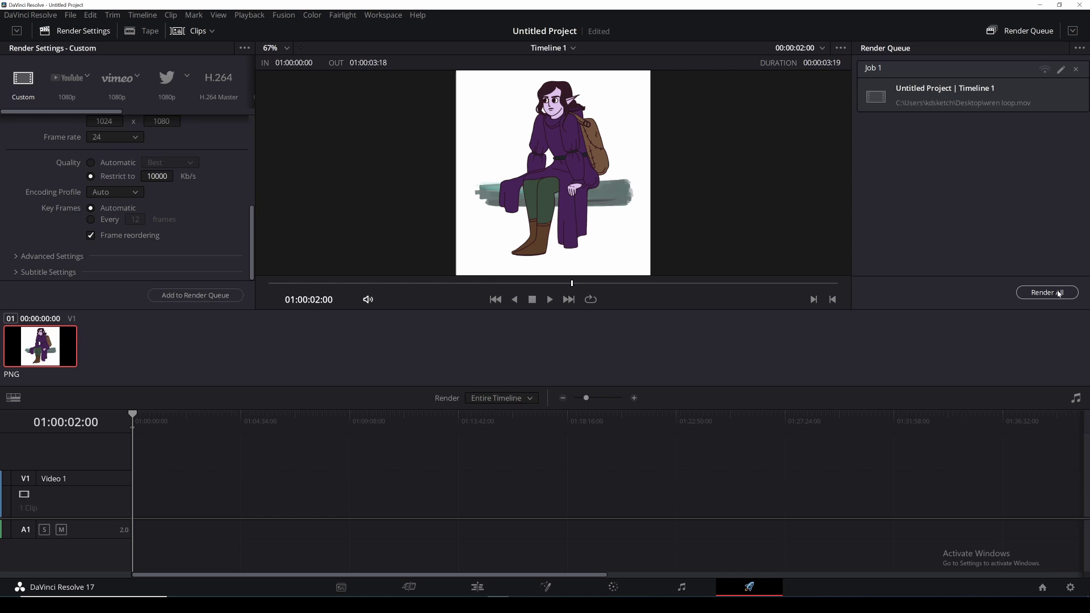
{"action": "left_click", "coordinate": [1060, 293]}
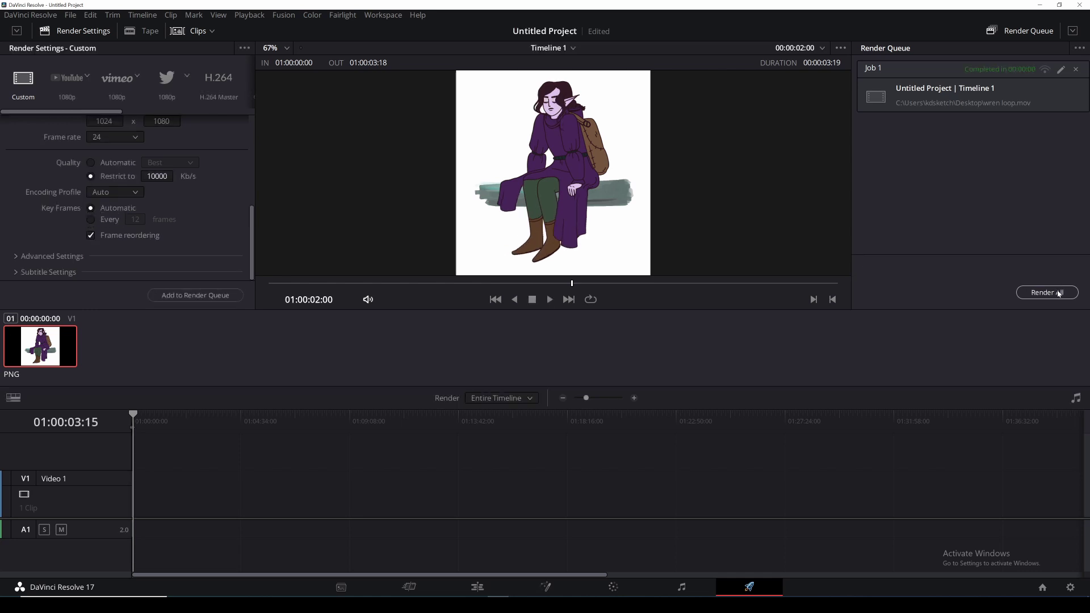